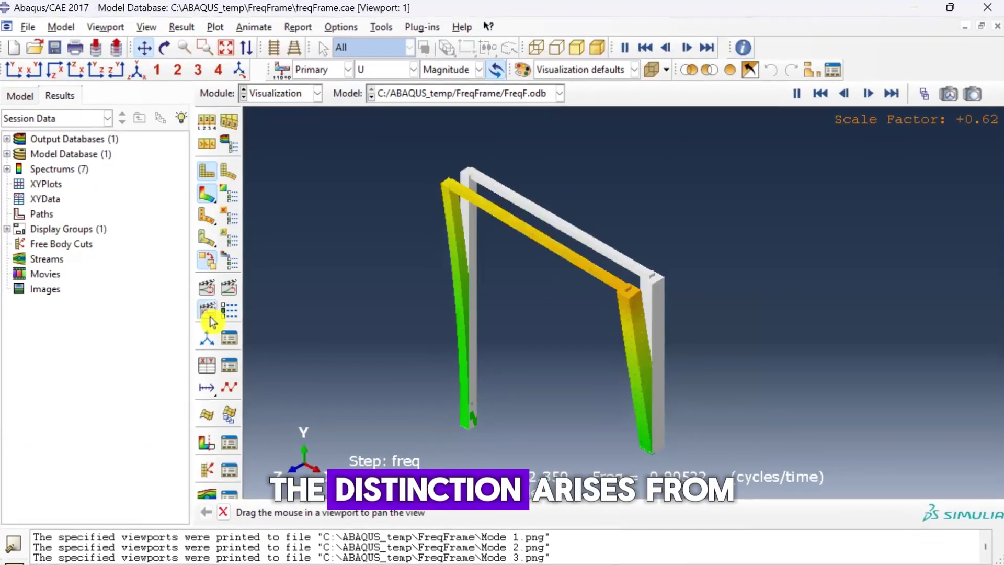
Switch the animated mode shape to mode 2, then to mode 3 at 132.66 cycles/time.
click(242, 257)
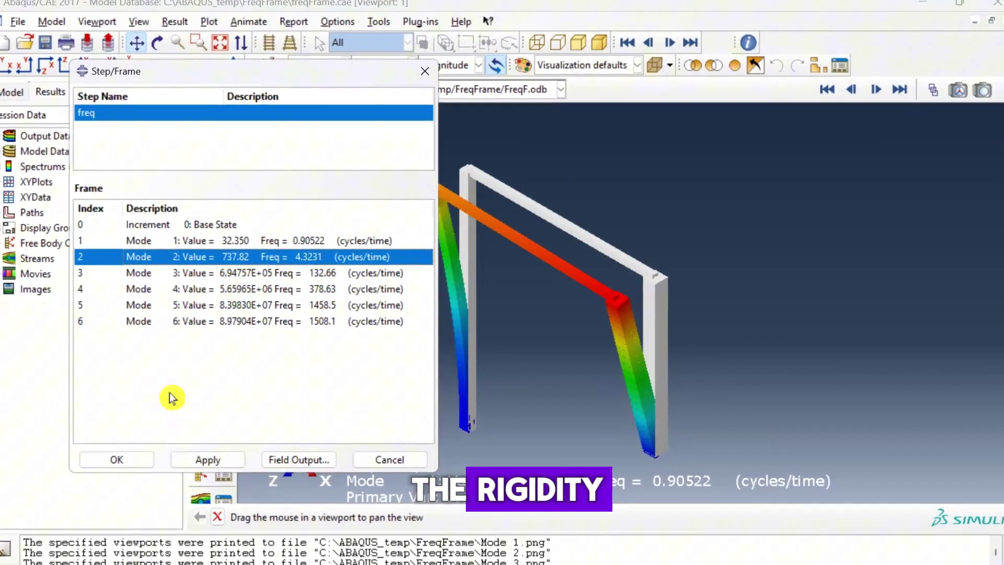
click(116, 460)
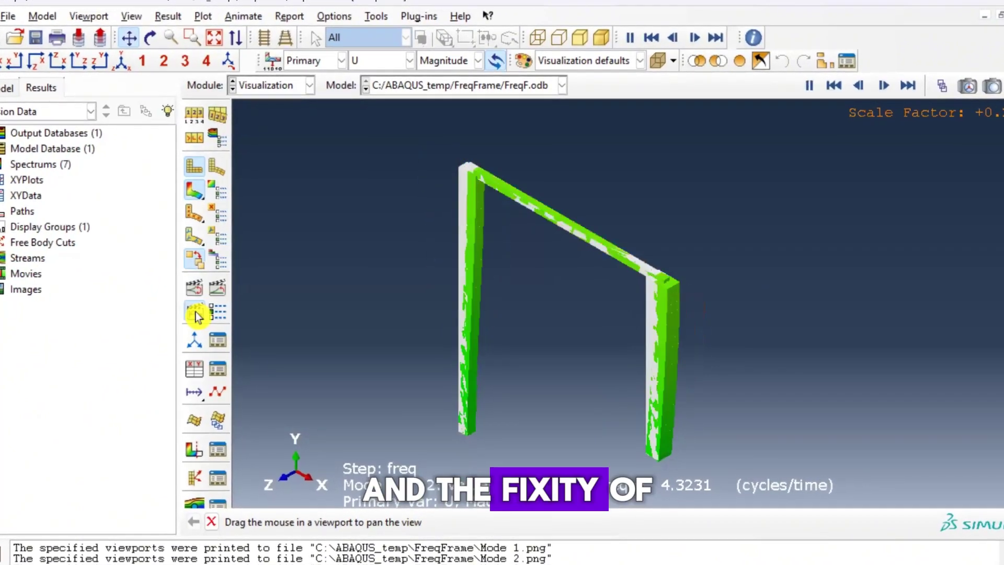
click(195, 313)
click(196, 270)
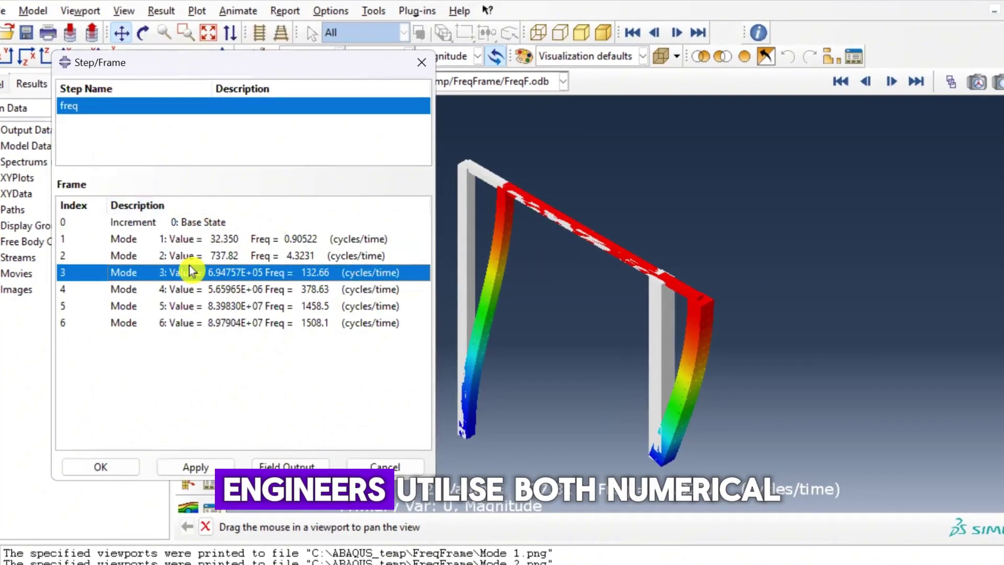
click(101, 466)
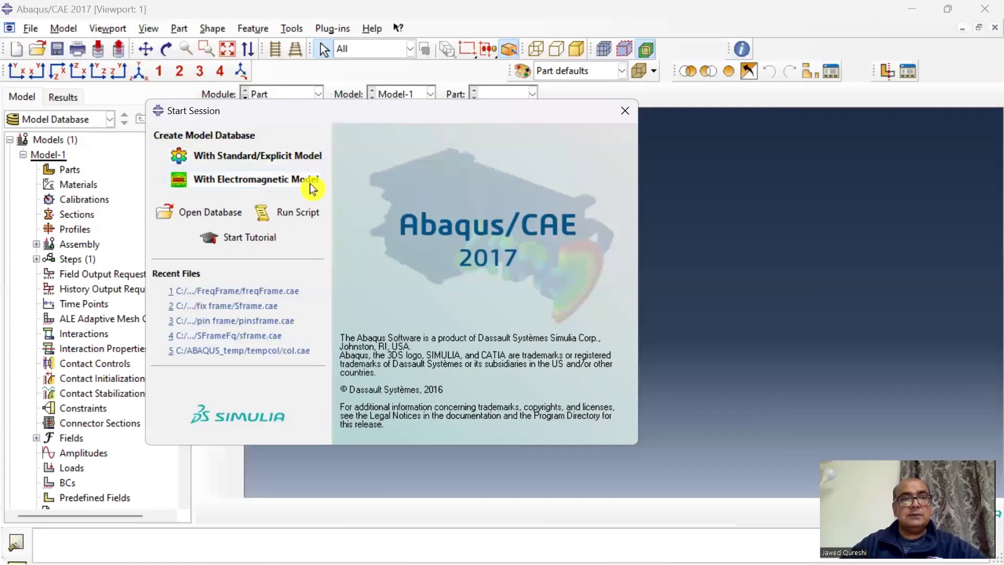
Start a Standard/Explicit model and define a 3D deformable wire part named 'frame'.
click(297, 158)
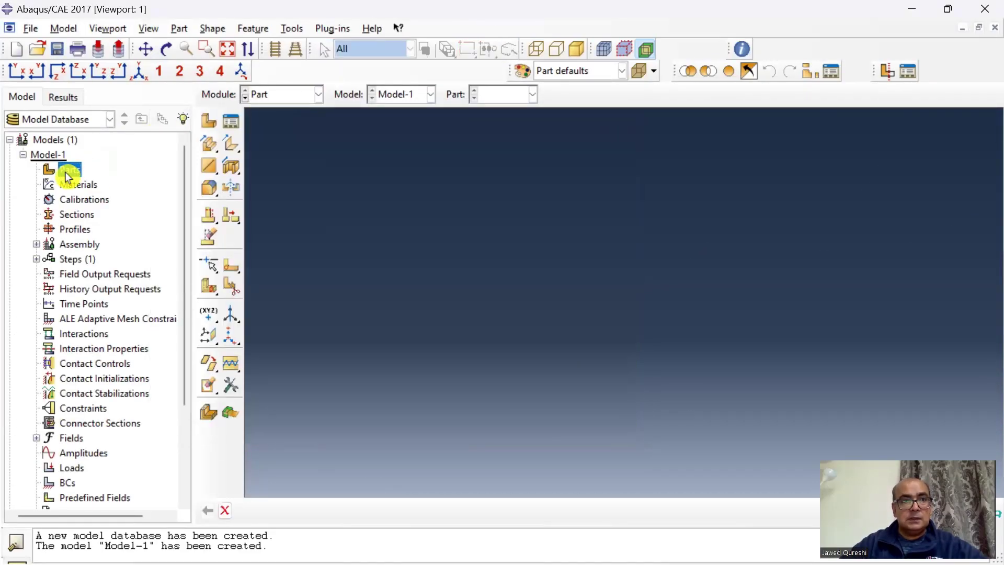
double_click(69, 171)
key(BackSpace)
text(frame)
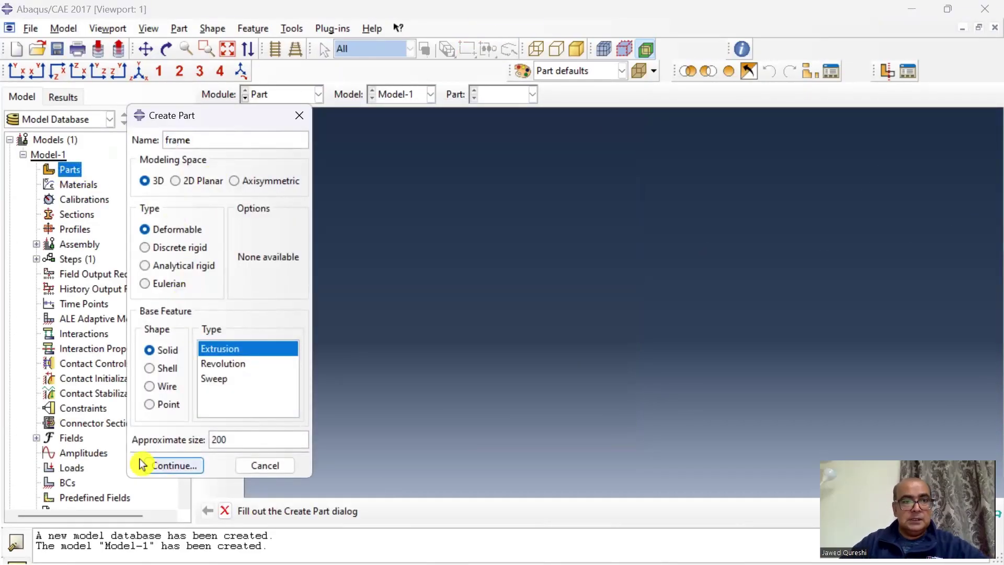
click(155, 387)
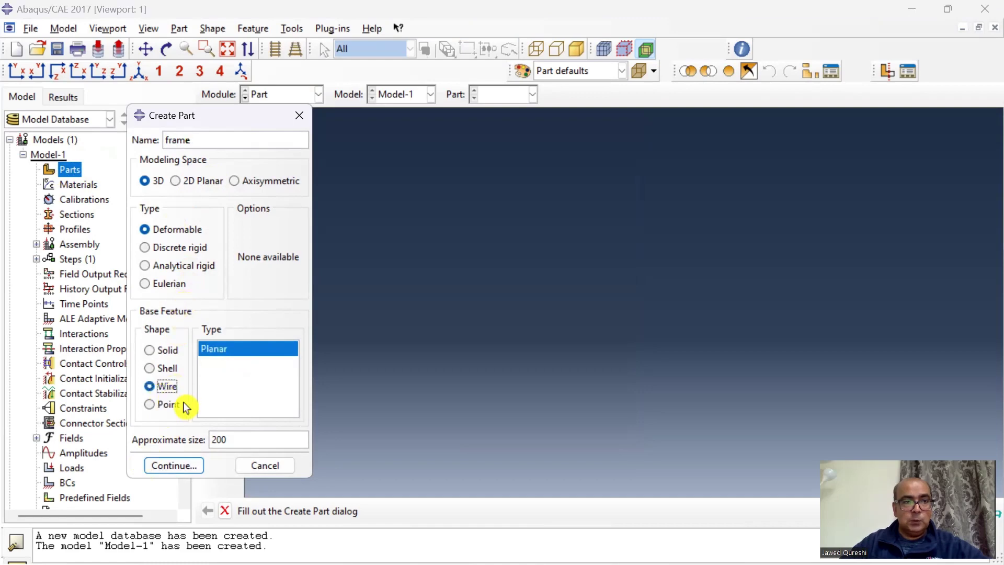
double_click(220, 440)
Set approximate size 1 and draw the portal outline as three connected lines.
text(10)
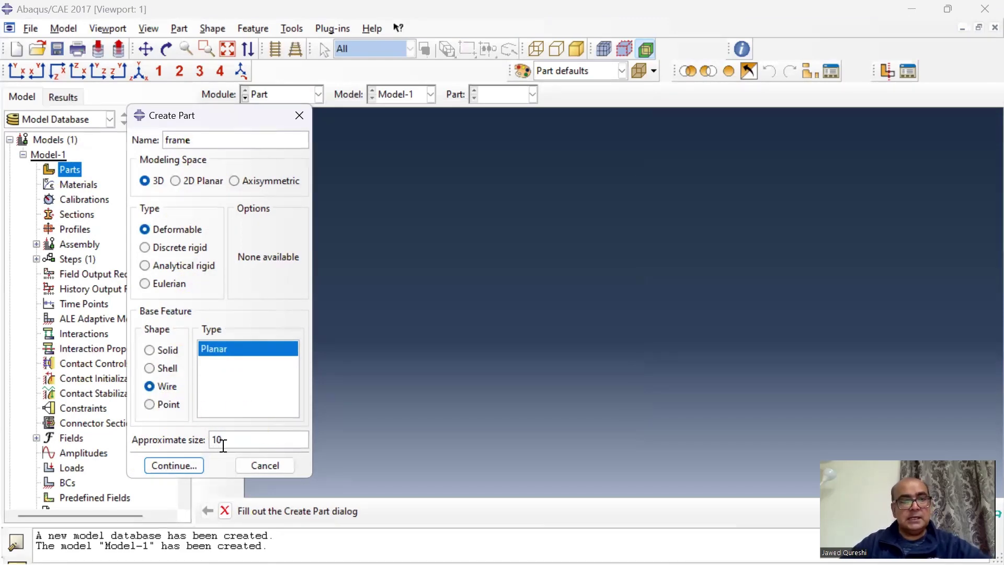
click(174, 465)
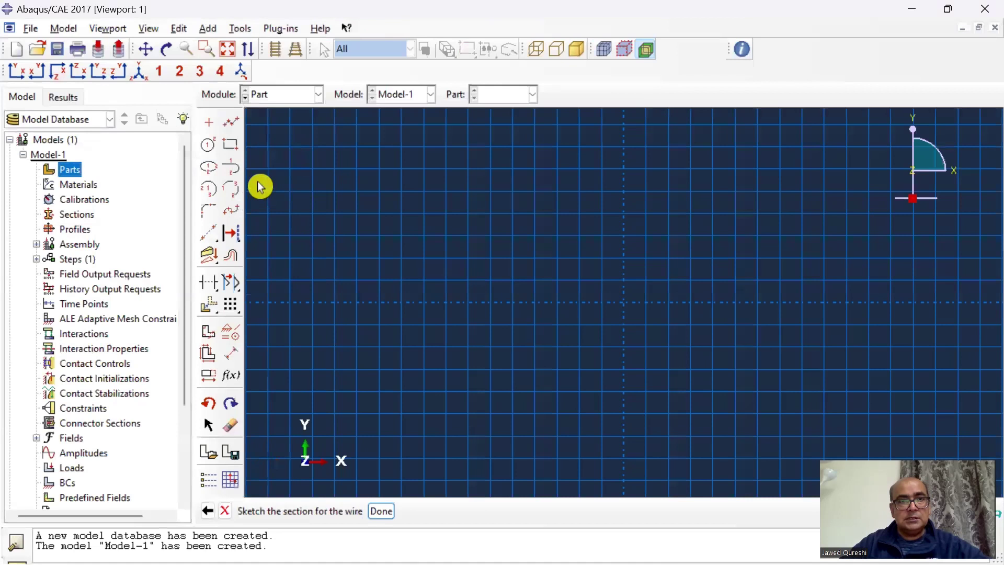
click(231, 125)
click(468, 330)
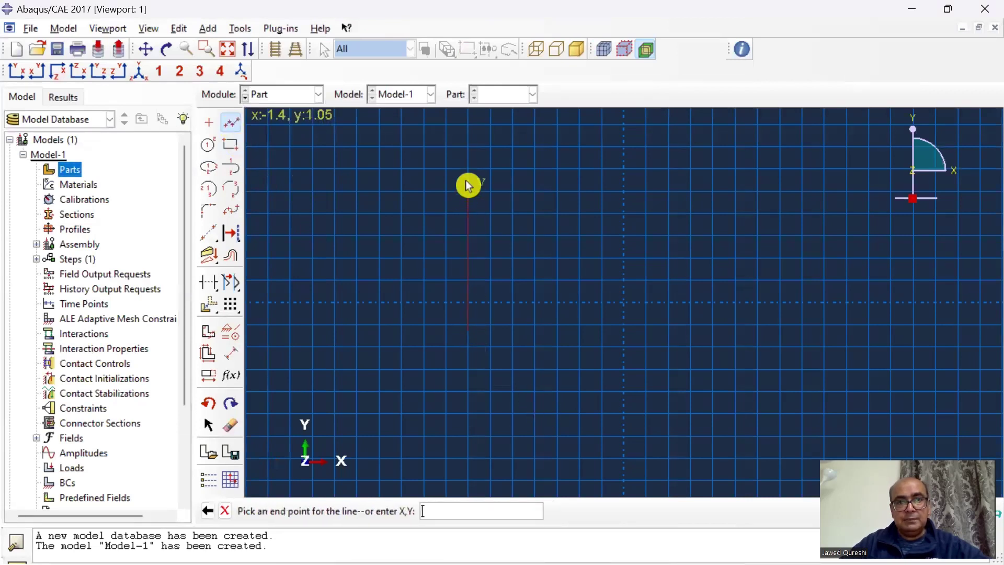
click(468, 180)
click(613, 181)
click(613, 318)
right_click(649, 298)
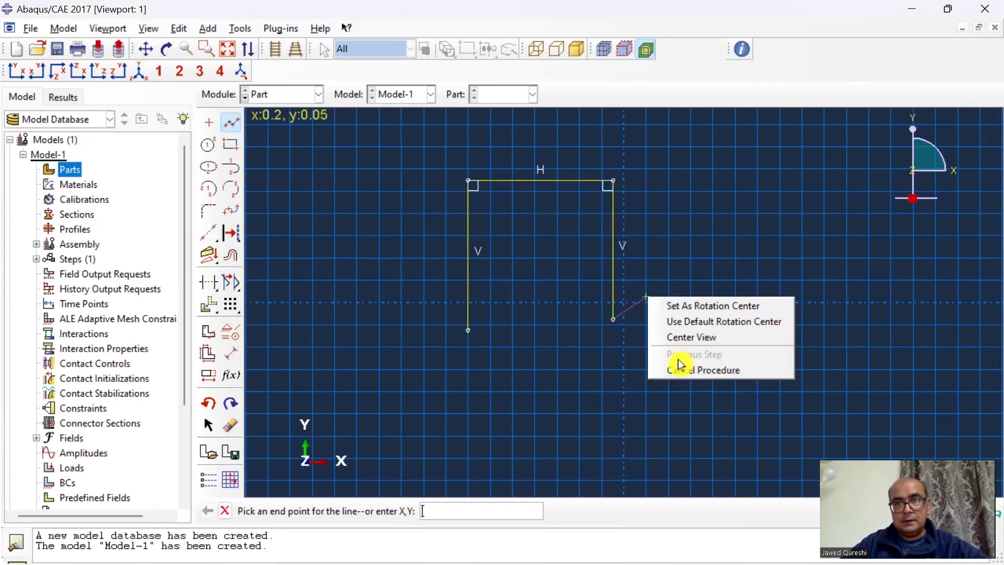
click(680, 366)
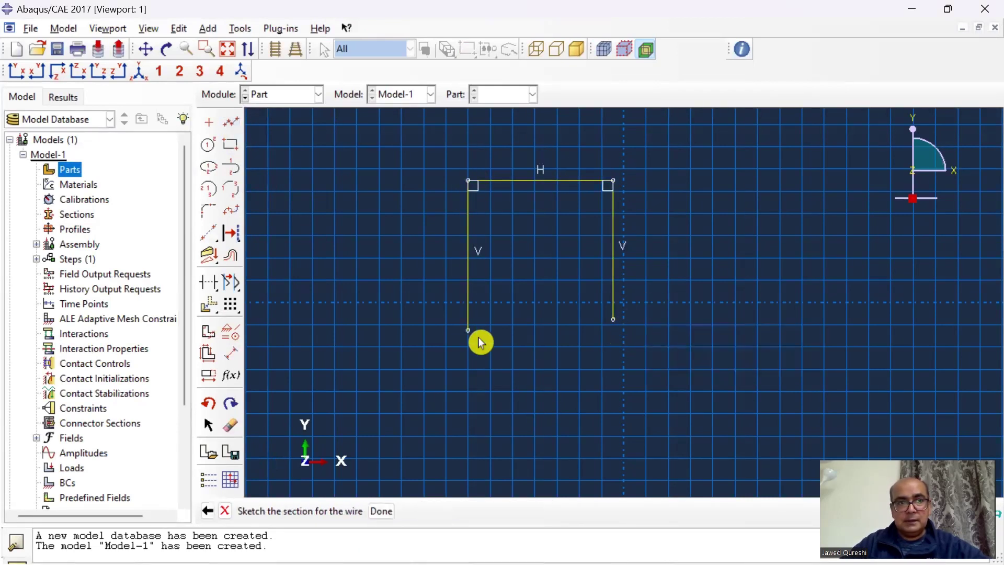
Dimension the top beam to 5, right column to 4, left column to 6, and finish the part.
click(231, 354)
click(523, 181)
click(528, 158)
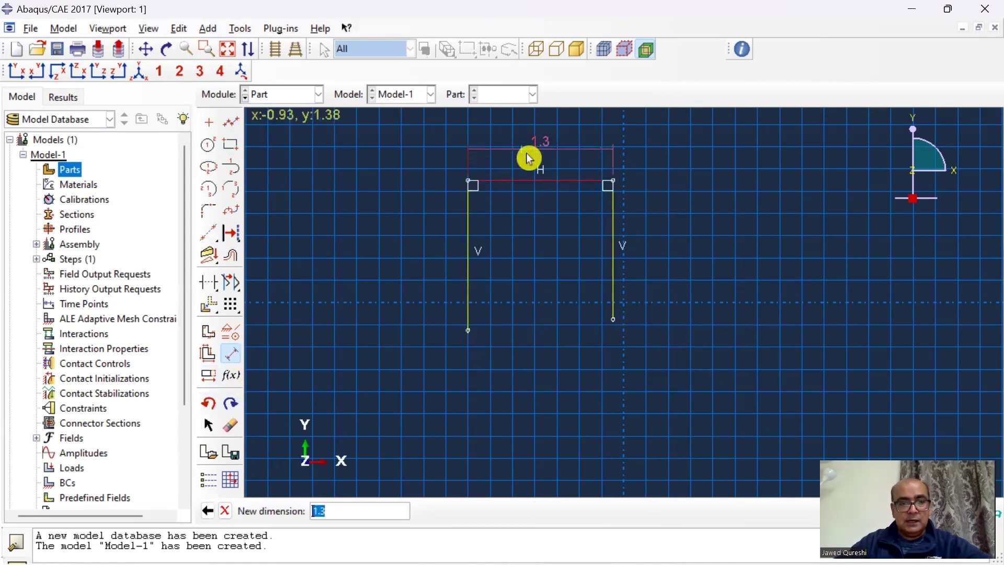
text(5)
key(Return)
click(613, 251)
click(701, 260)
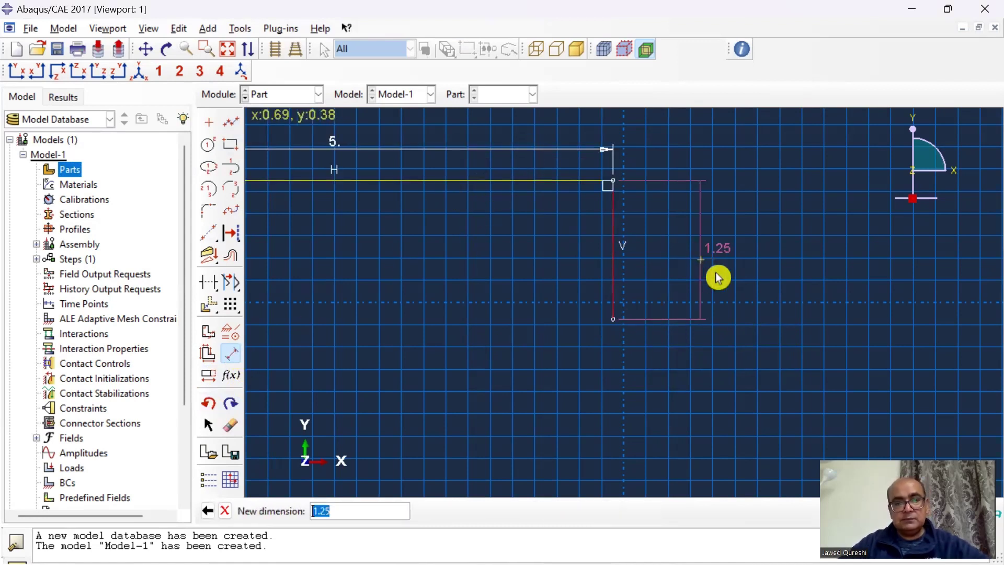
text(4)
key(Return)
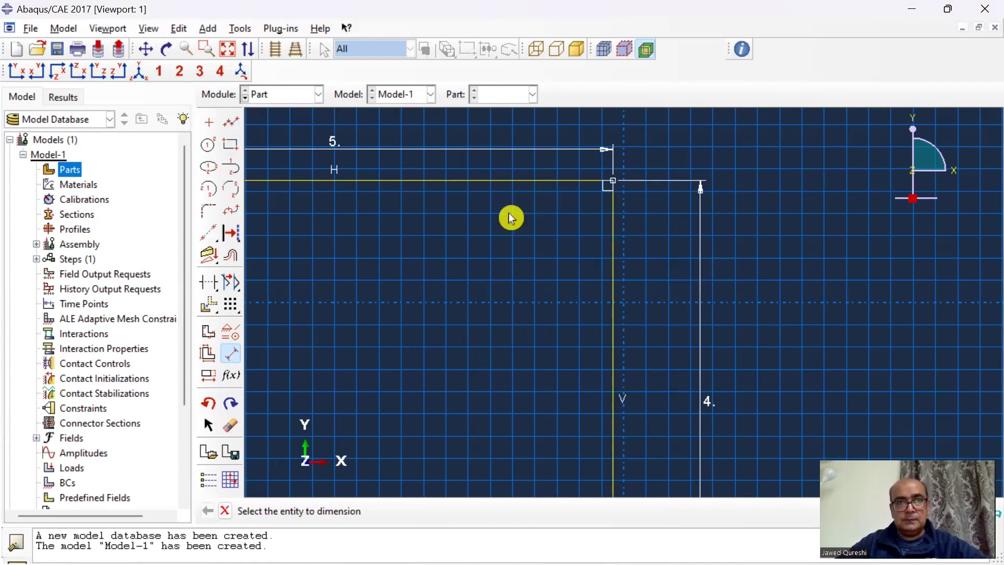
click(227, 49)
click(386, 215)
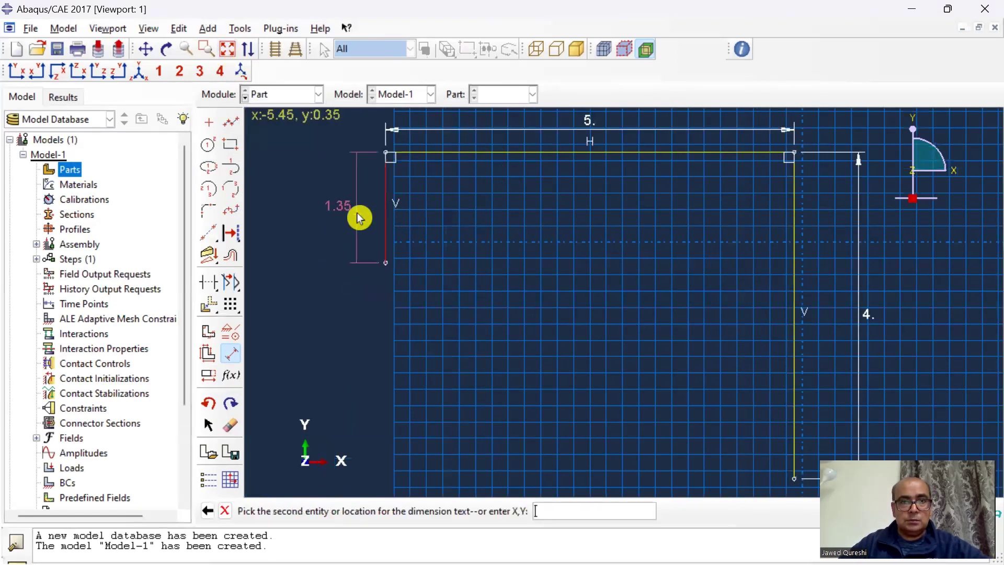
click(359, 218)
text(6)
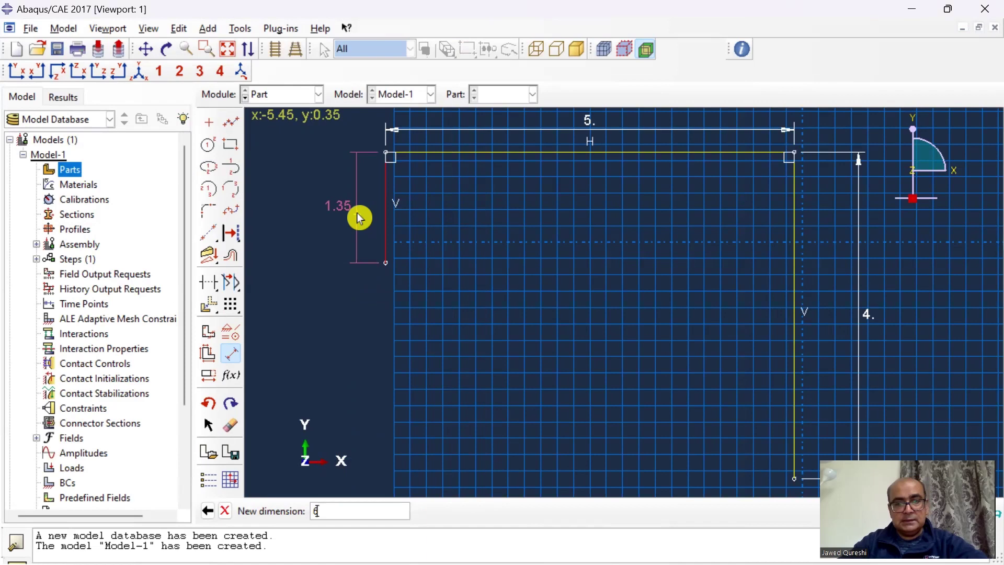
key(Return)
middle_click(531, 233)
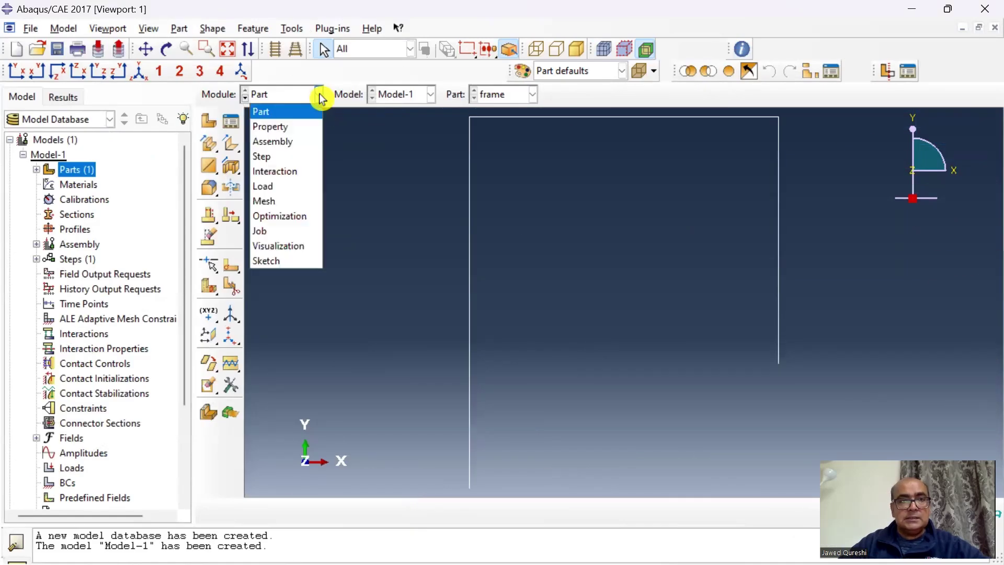
In the Property module, create material 'cocnrete' with elastic modulus 30e9 and Poisson's ratio 0.2.
click(301, 128)
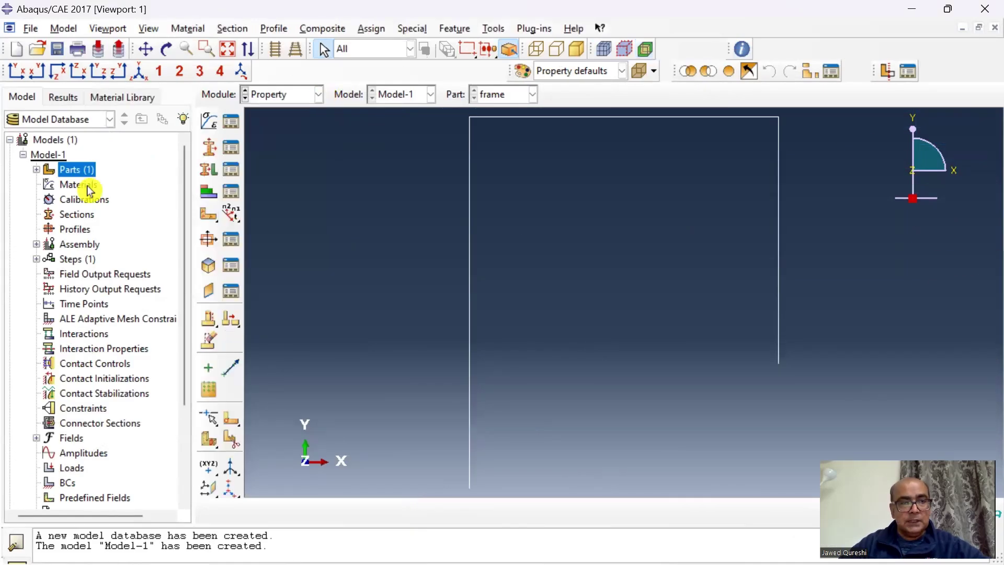
double_click(86, 188)
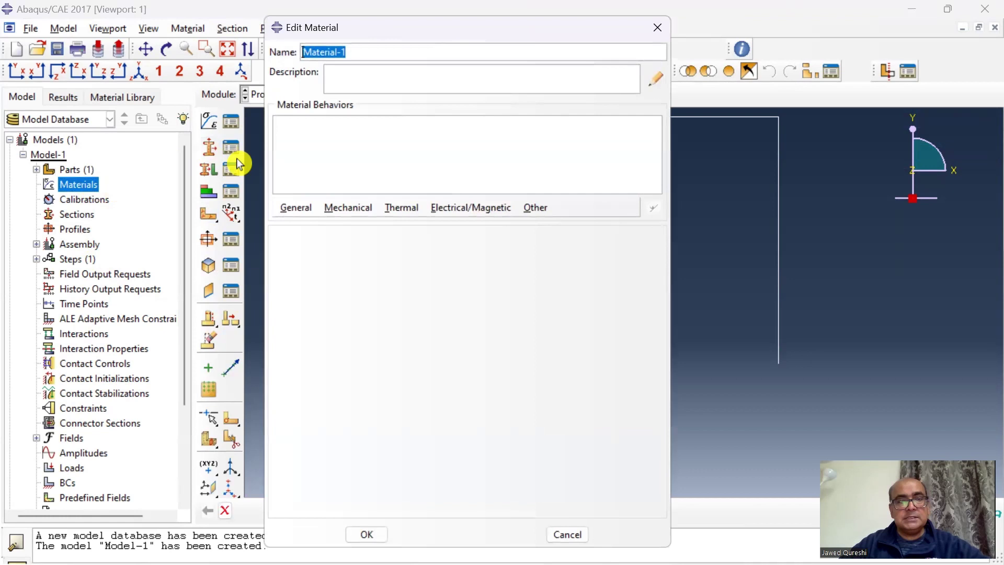
text(cocnrete)
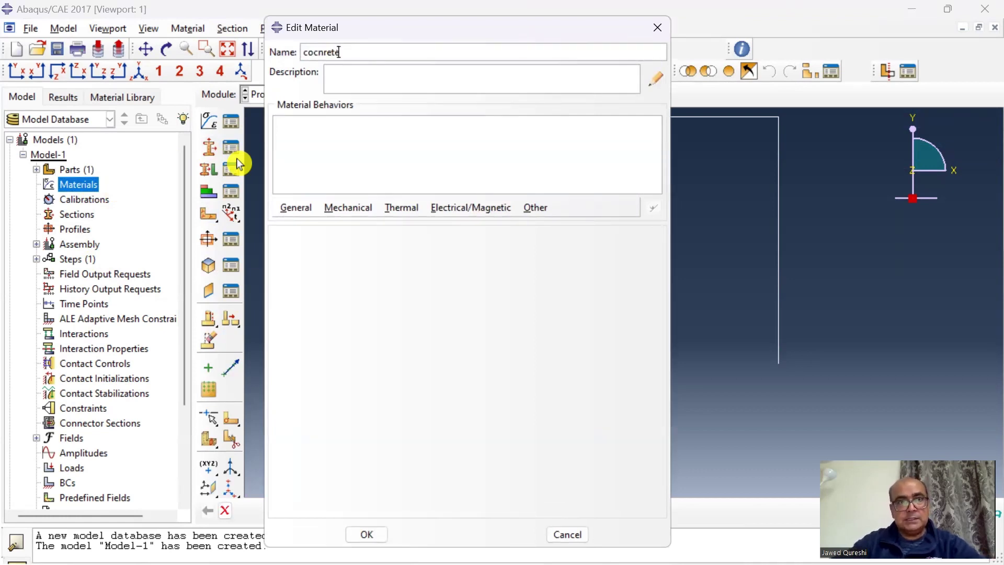
click(348, 207)
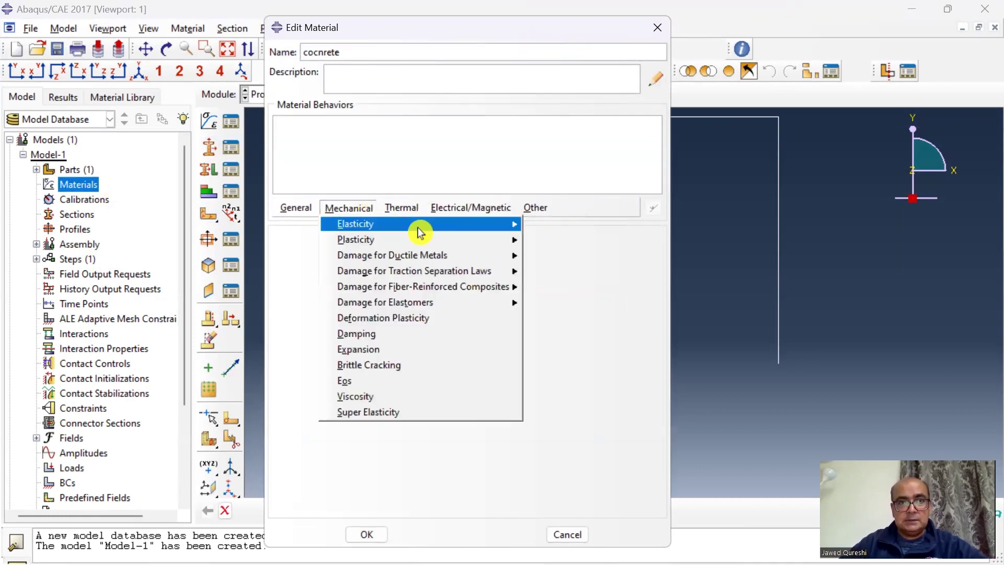
mouse_move(498, 224)
click(539, 225)
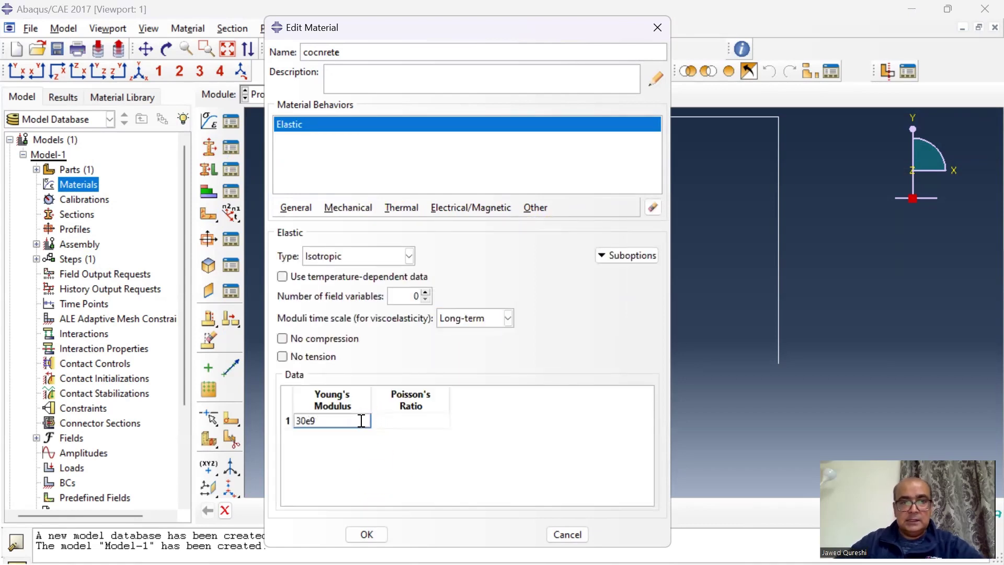
click(394, 419)
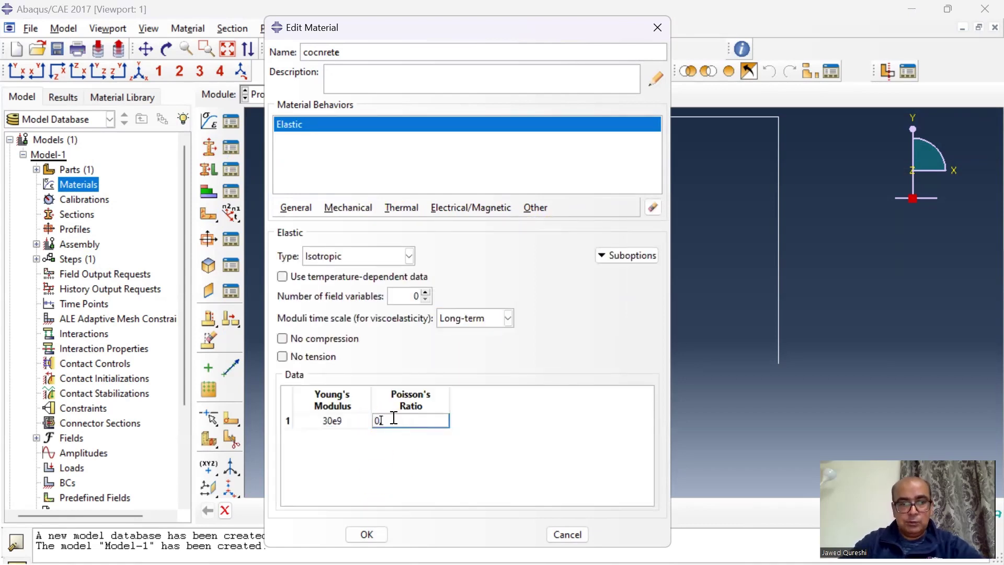
text(0.2)
Add a mass density of 2400e-4 to the material and save it.
click(296, 208)
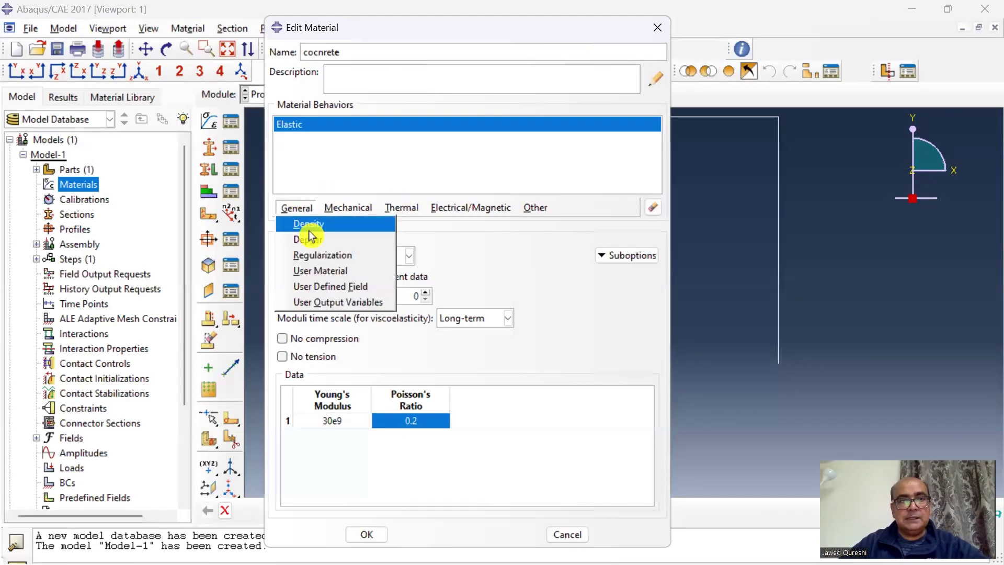
click(361, 224)
click(350, 363)
text(2400e)
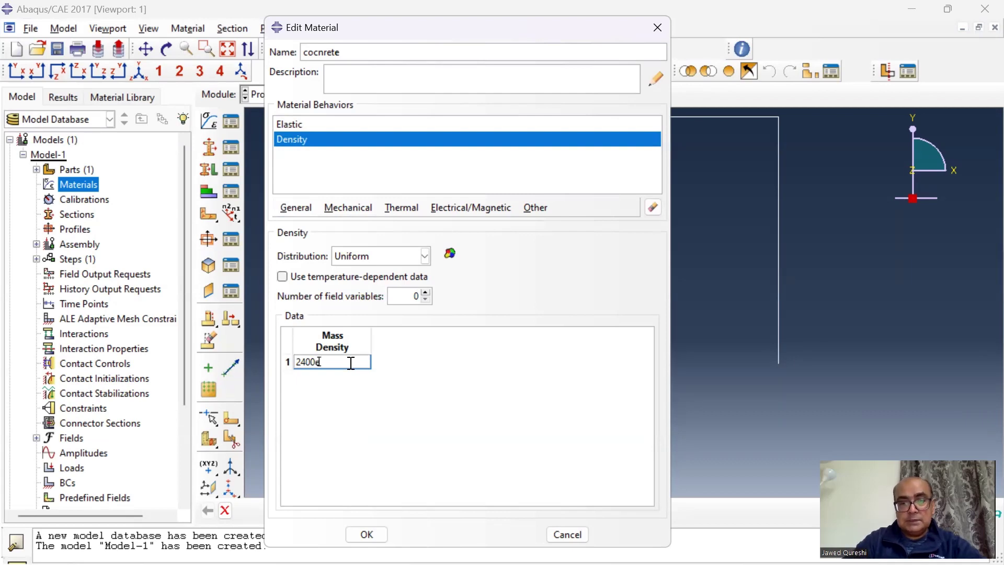
text(4)
click(373, 534)
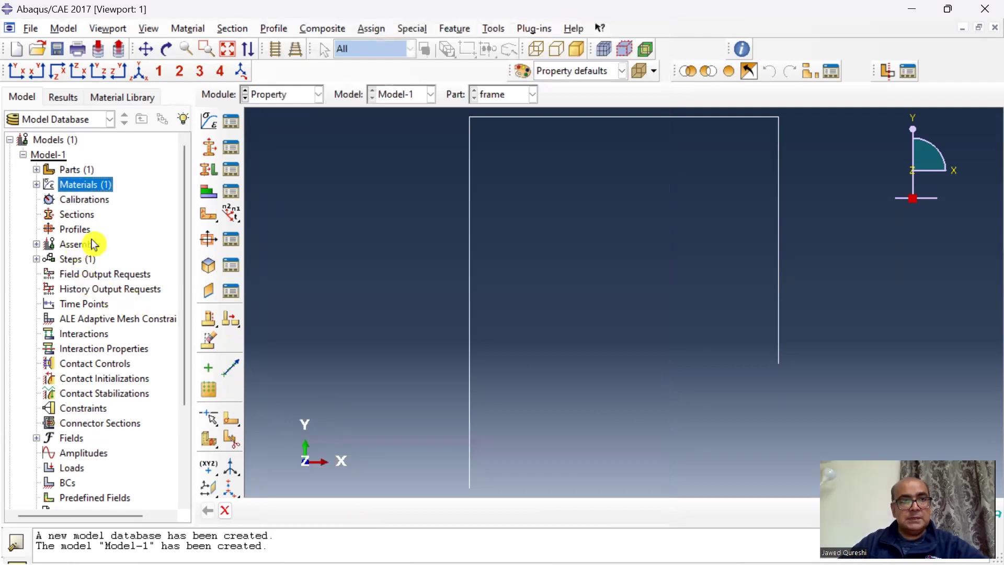
Start a beam section named Leftcol with Poisson's ratio 0.2.
double_click(78, 215)
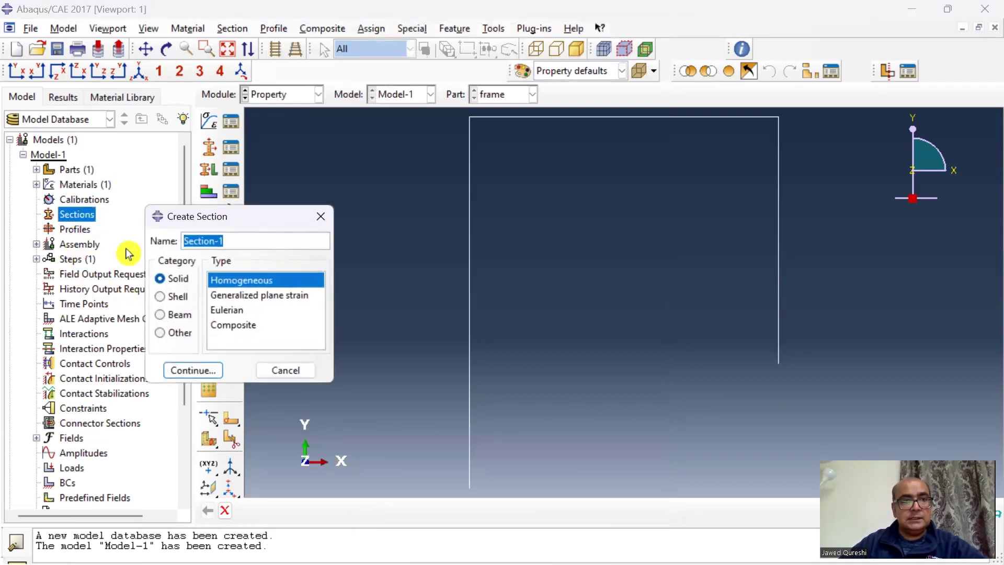
click(160, 314)
drag(243, 241, 181, 242)
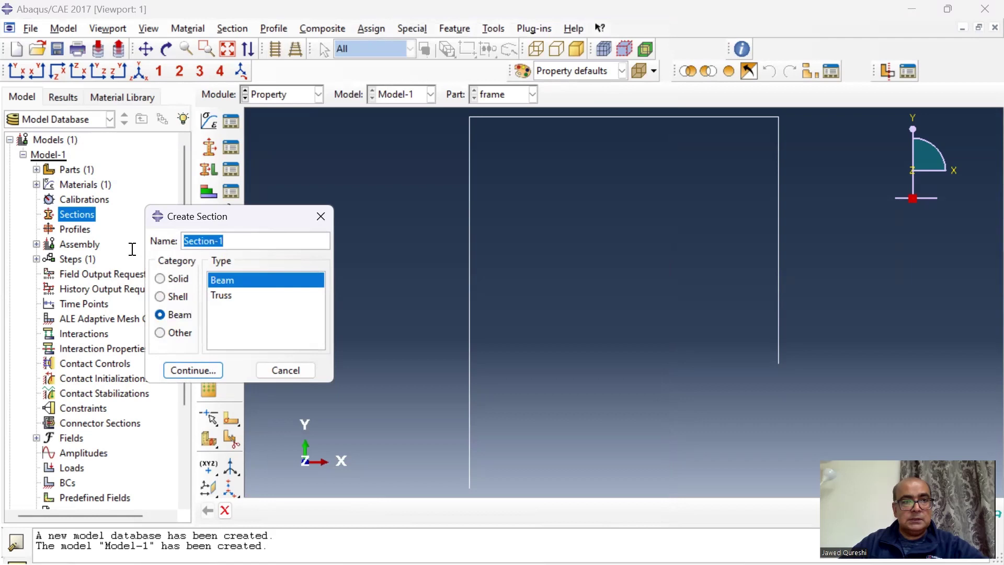
text(Le)
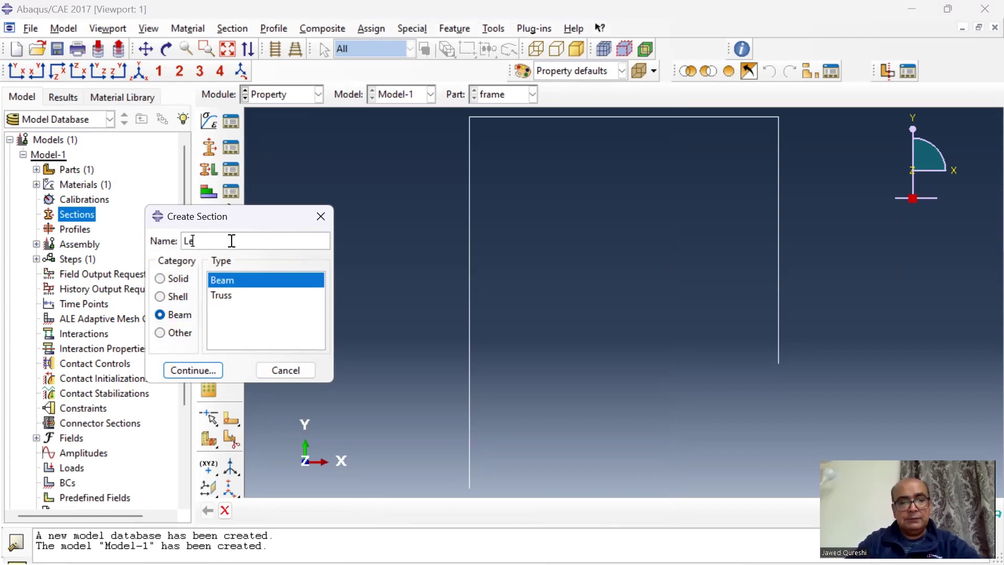
text(ftcol)
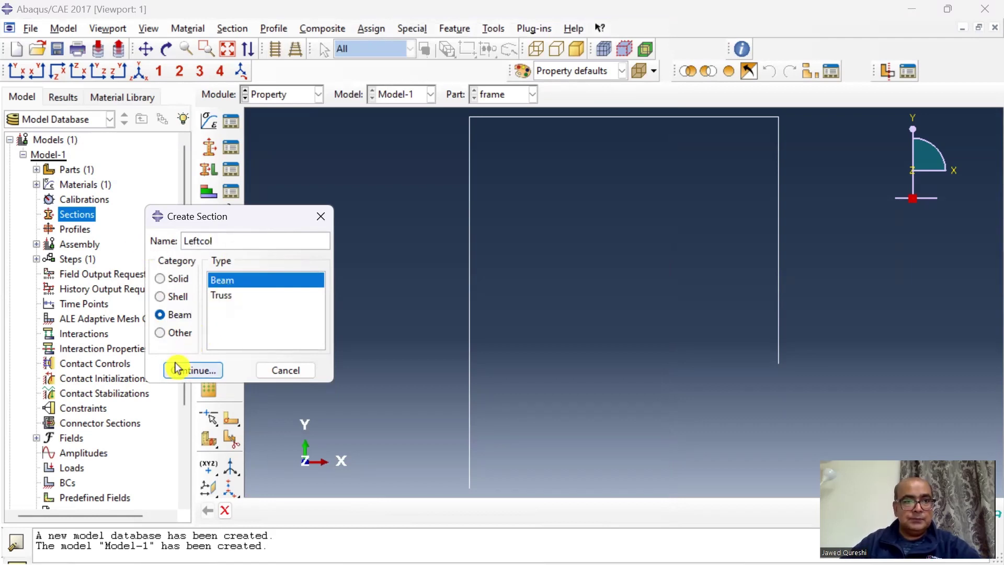
click(203, 376)
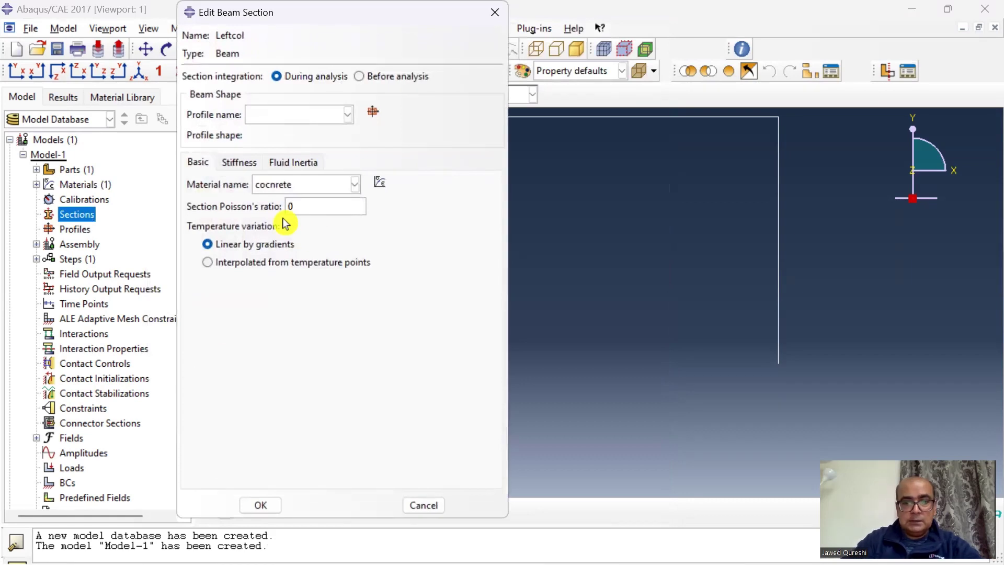
text(2)
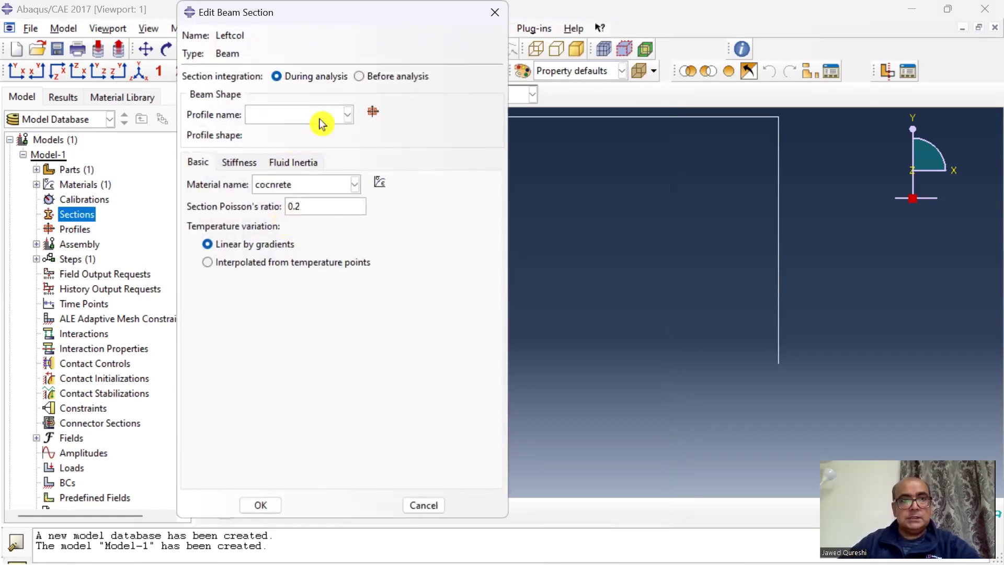
Give Leftcol a new 0.15 × 0.15 rectangular profile and confirm the section.
click(377, 115)
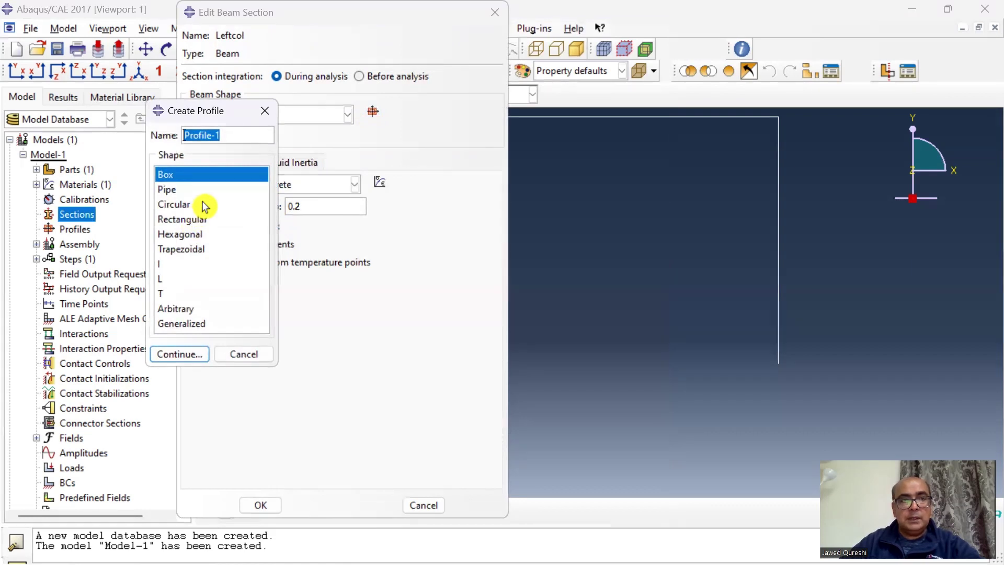
click(197, 220)
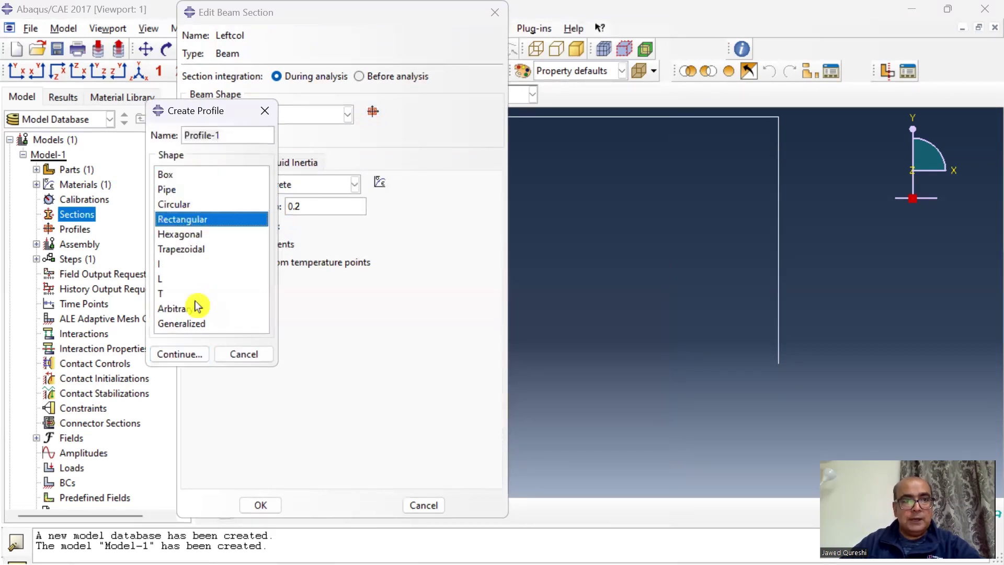
click(189, 354)
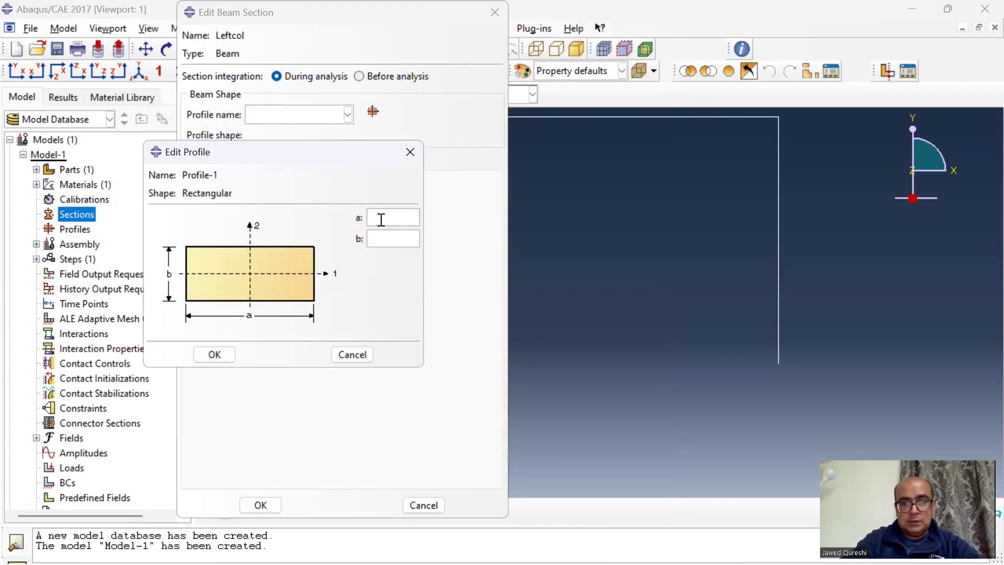
click(383, 218)
text(0.15)
click(400, 241)
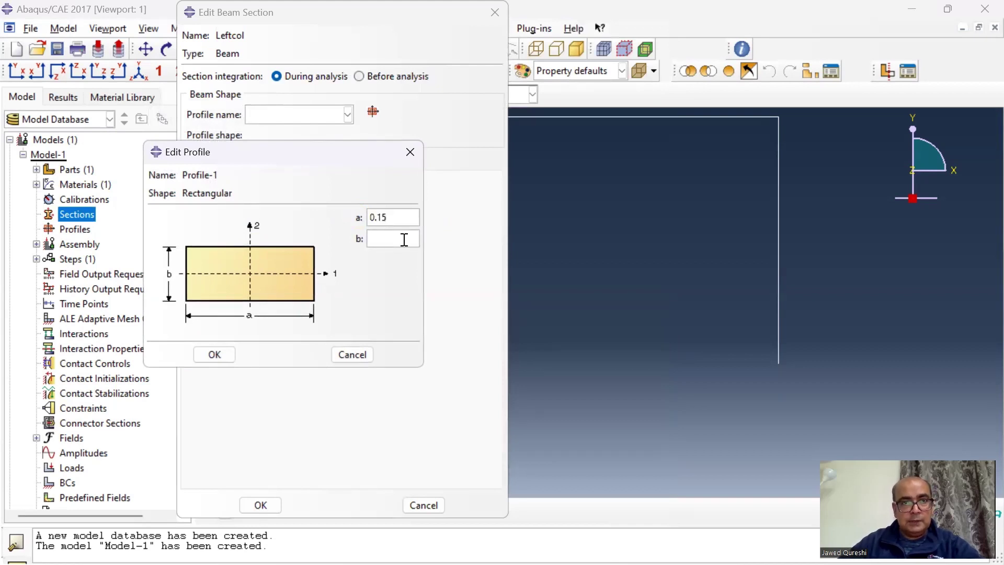
text(0.15)
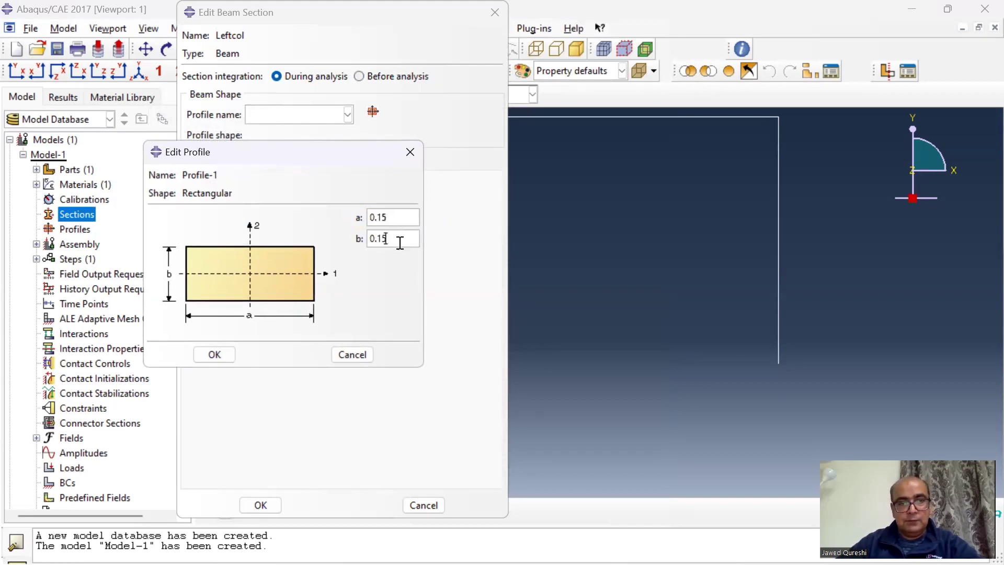
click(216, 354)
click(269, 505)
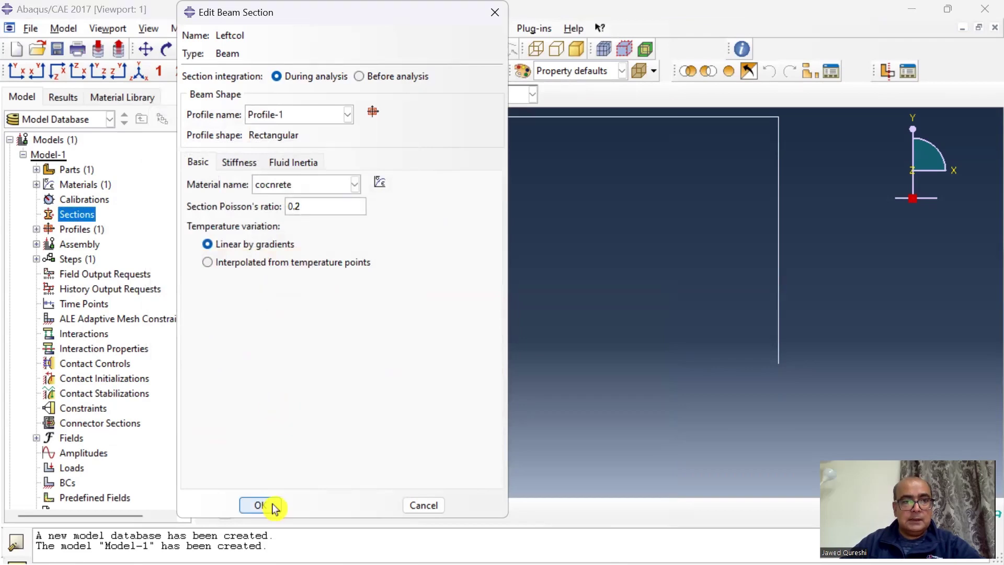
Create rectangular profiles RTC (0.225 × 0.225) and beam (0.1 × 0.1).
click(36, 229)
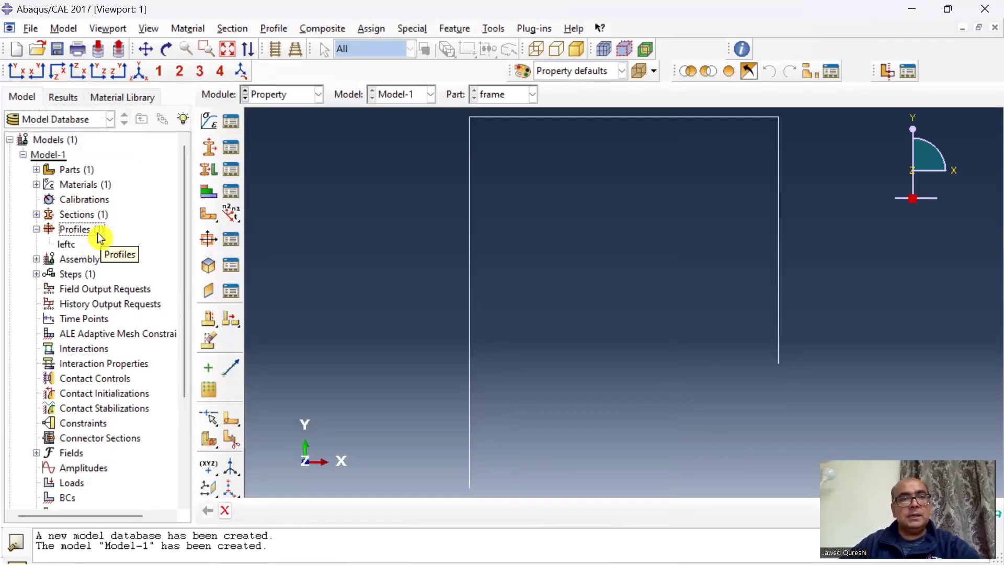
double_click(94, 231)
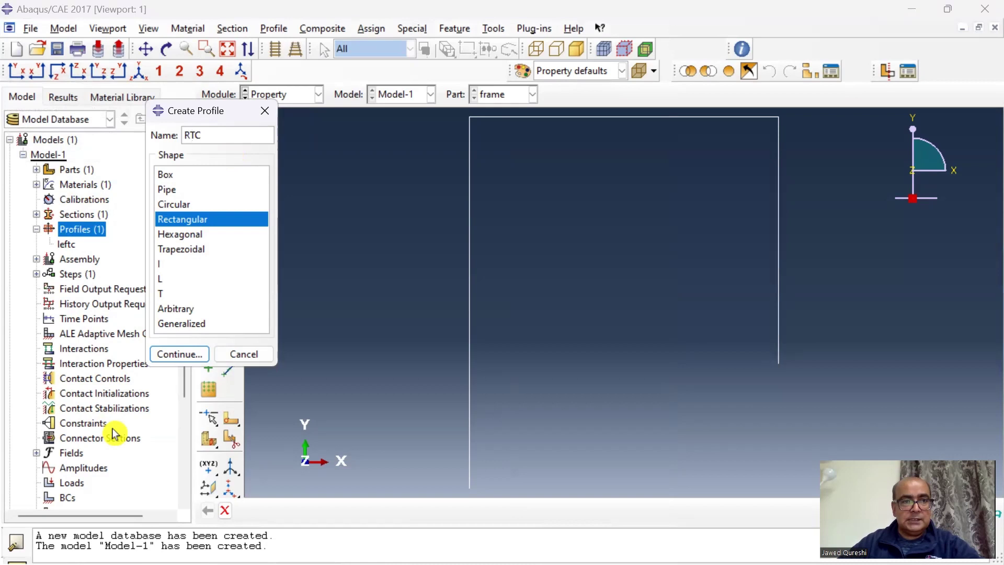
click(187, 354)
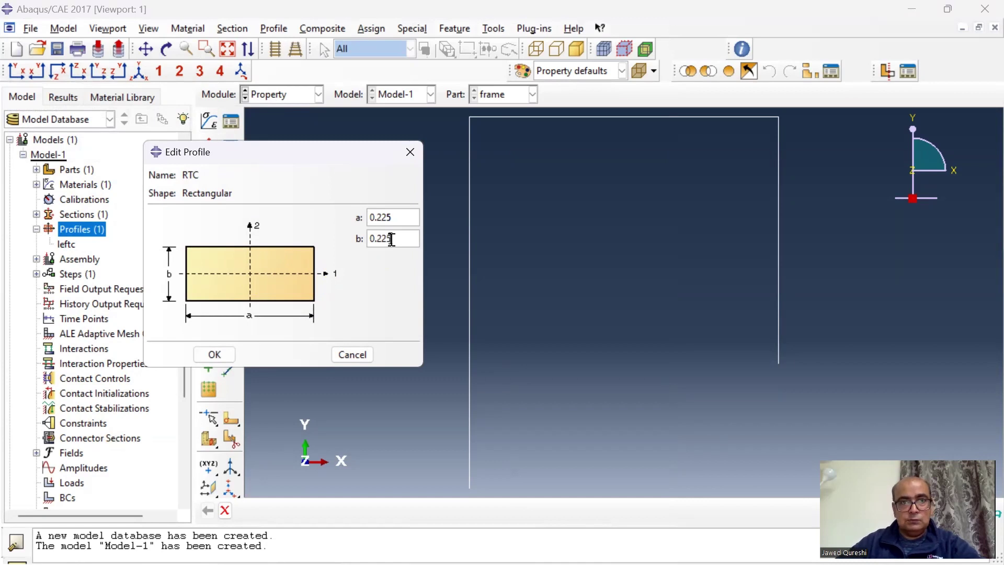
click(215, 355)
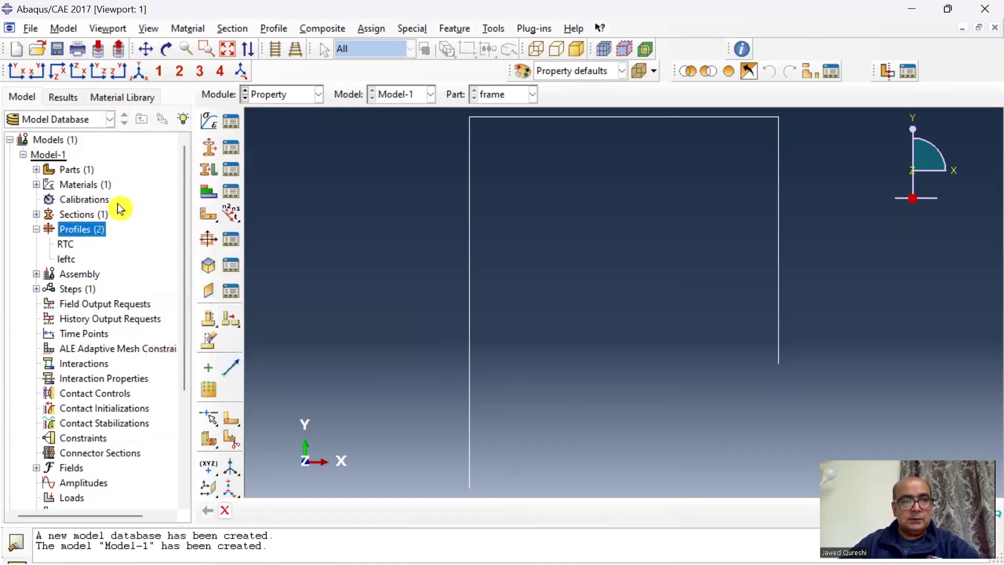
double_click(94, 228)
text(beam)
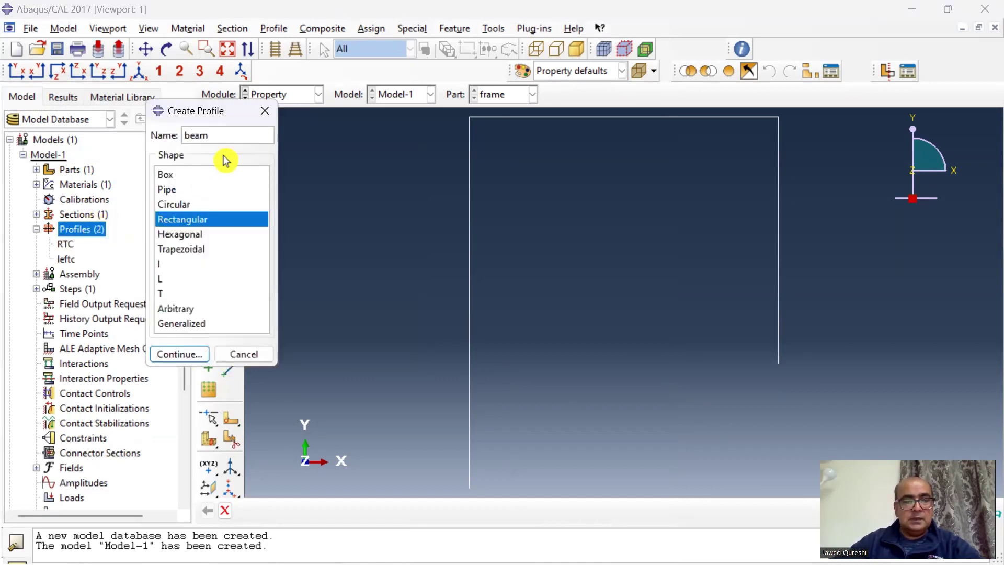
click(179, 354)
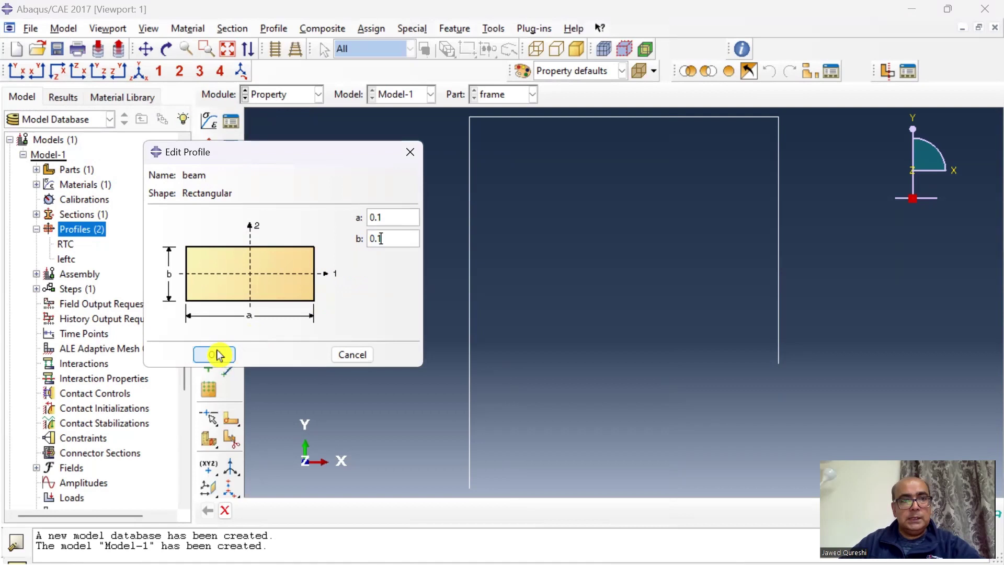
click(214, 354)
Create beam section RTcol with Poisson's ratio 0.2 using the RTC profile.
double_click(77, 220)
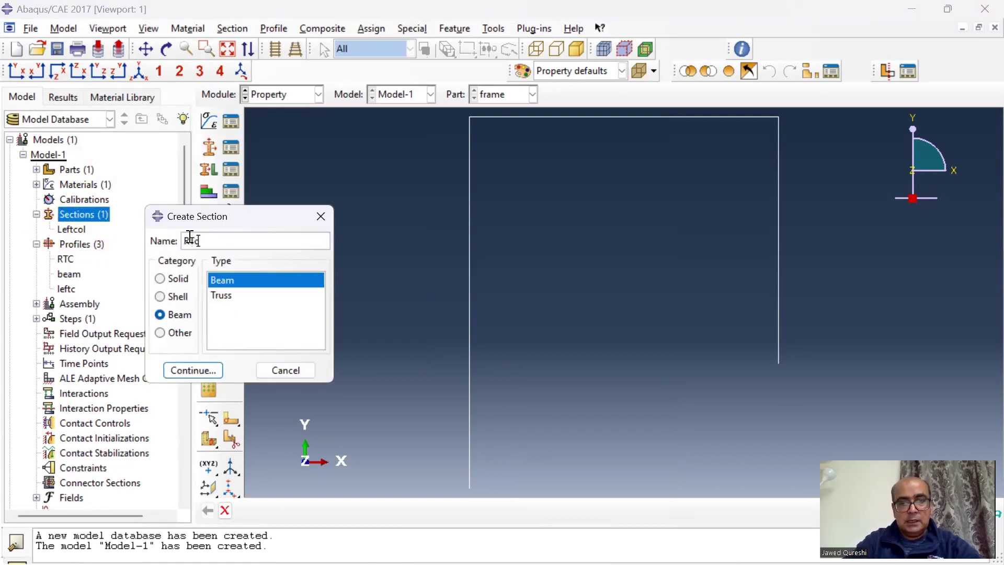
click(200, 373)
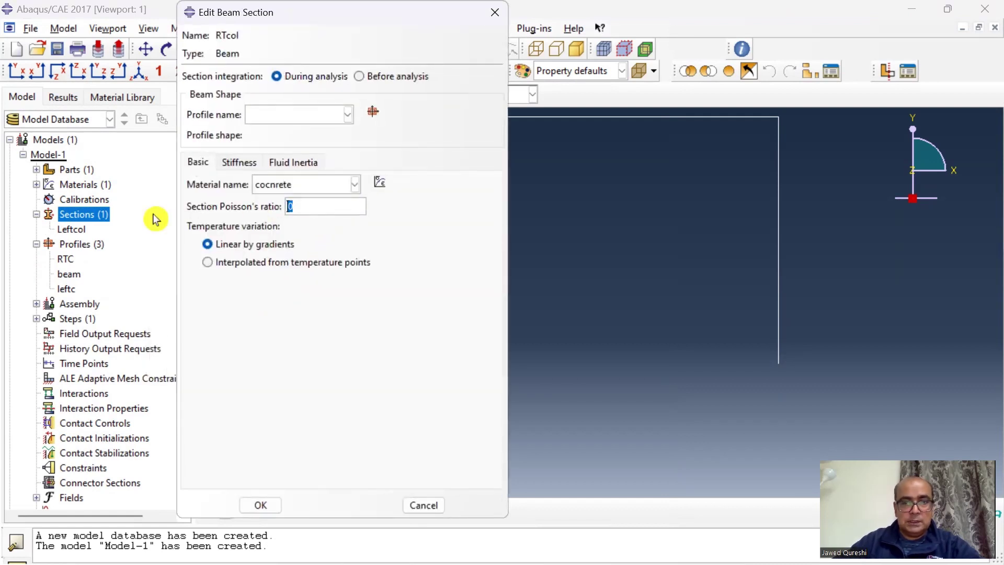
text(.2)
click(314, 115)
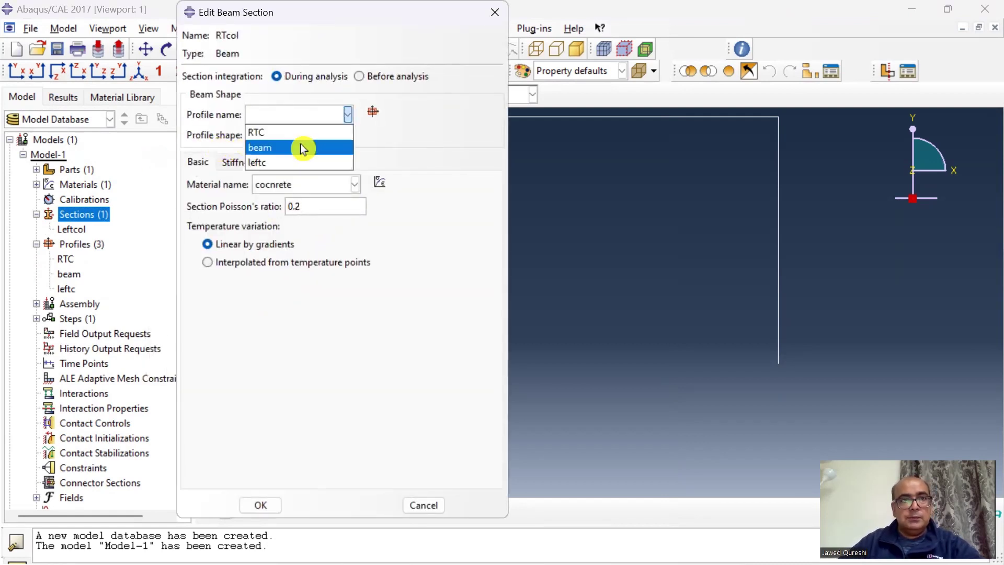
click(293, 131)
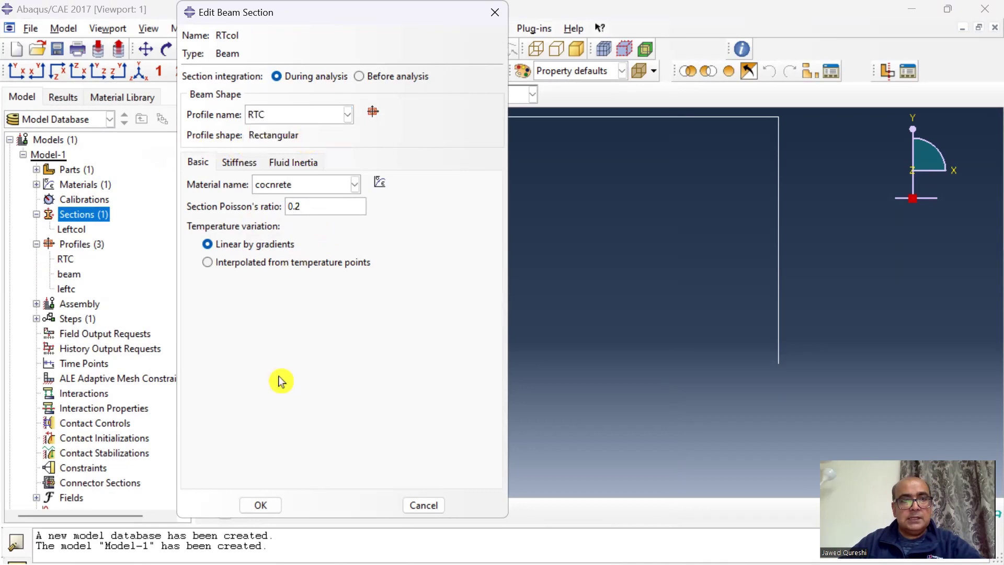
click(260, 505)
Create beam section Beam using the beam profile.
double_click(99, 215)
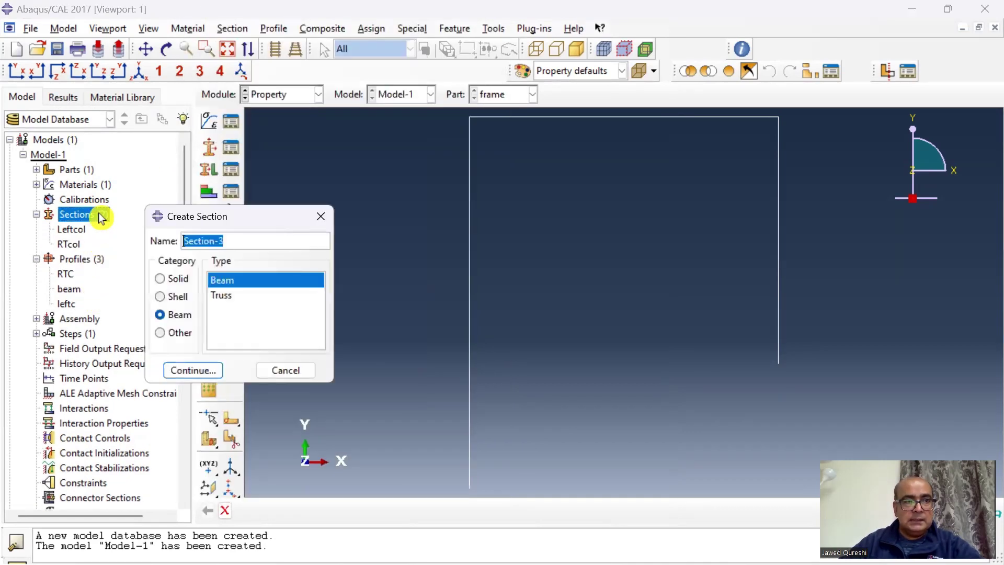
text(Beam)
key(Return)
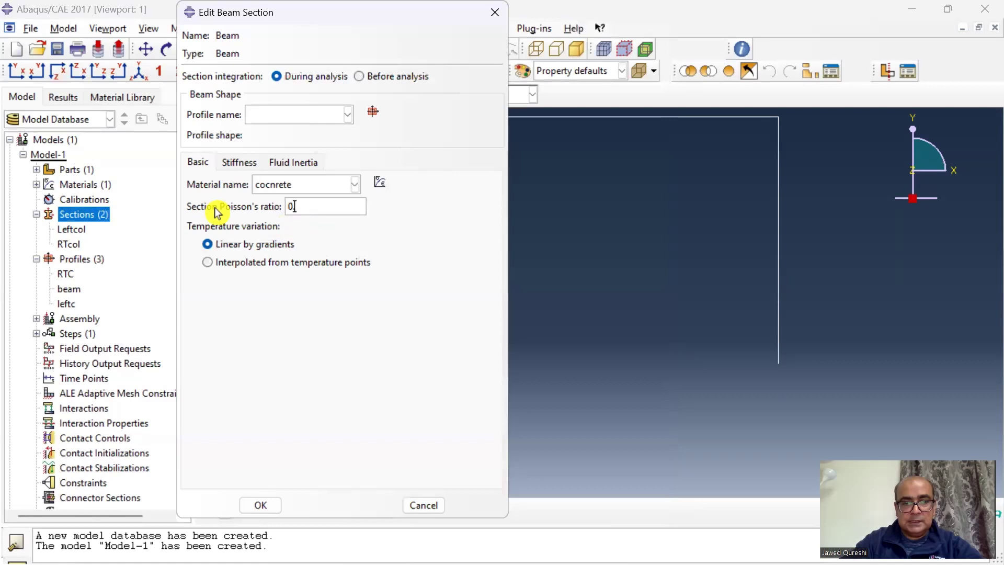
click(344, 115)
click(322, 146)
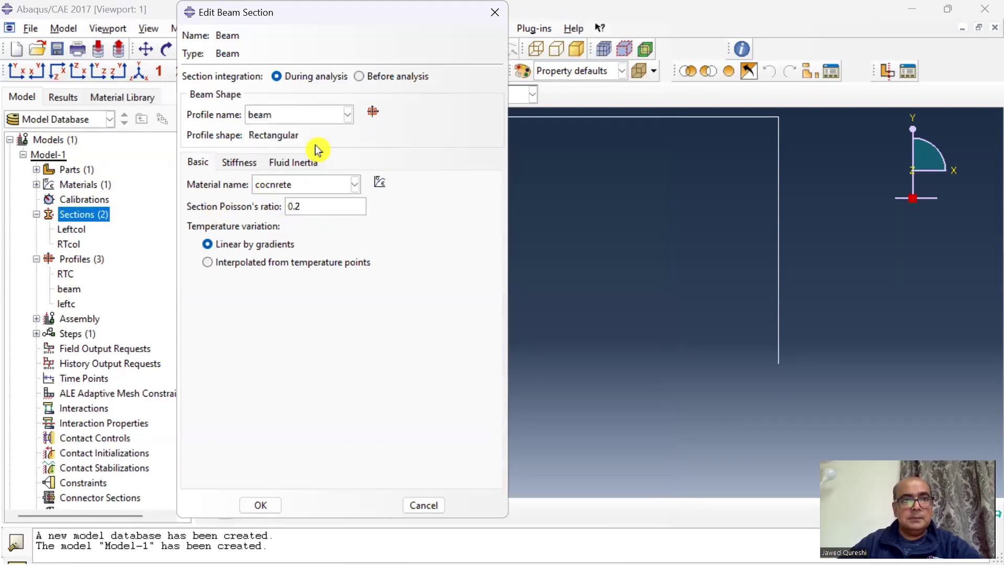
click(264, 506)
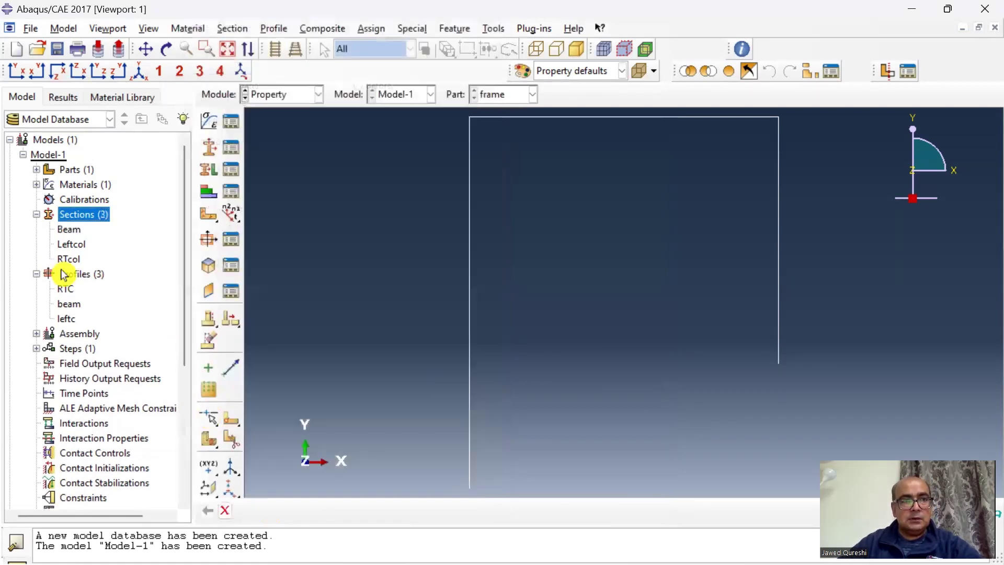
Assign the Leftcol section to the frame's left column.
click(37, 172)
click(50, 186)
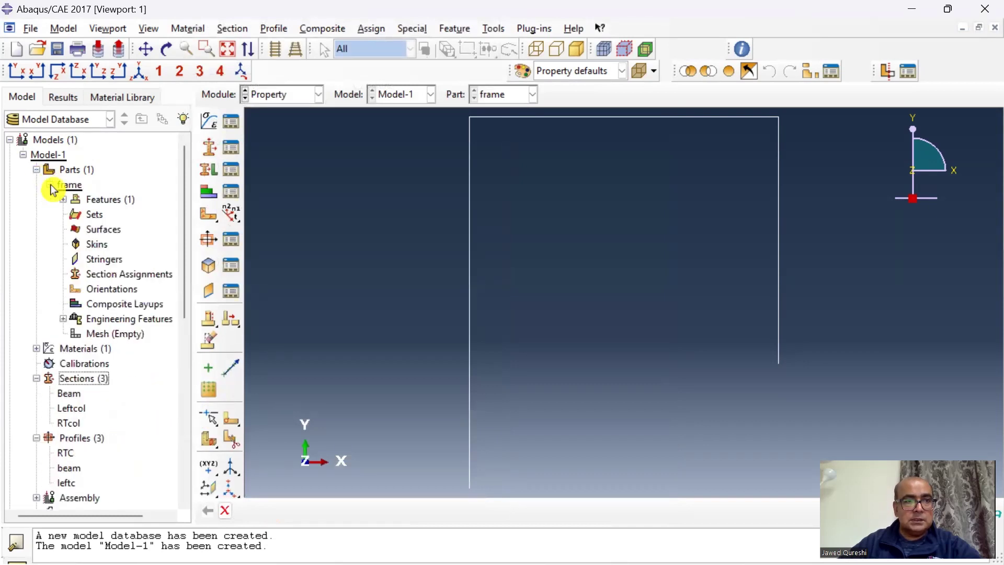
click(119, 277)
double_click(120, 277)
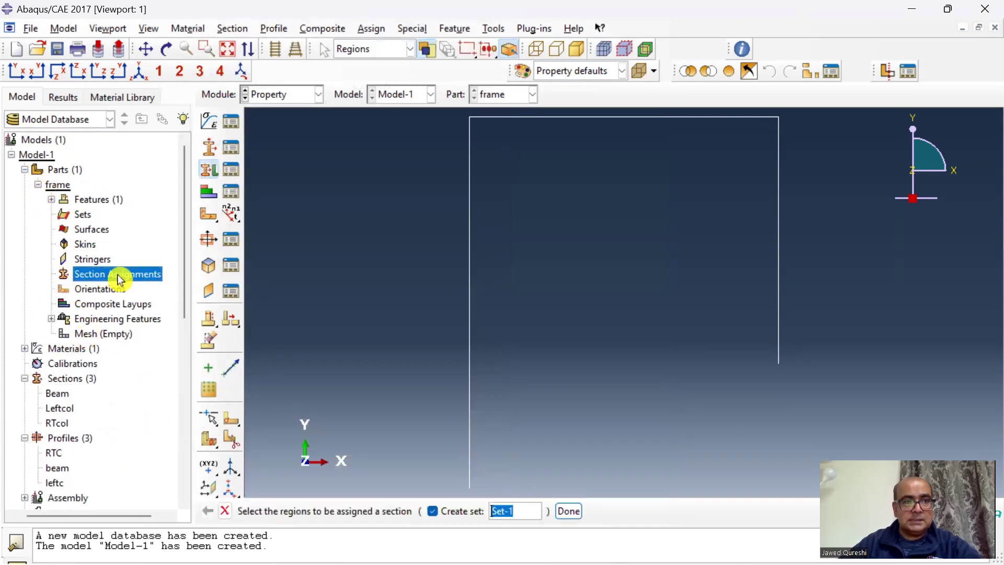
drag(528, 274, 444, 373)
click(572, 515)
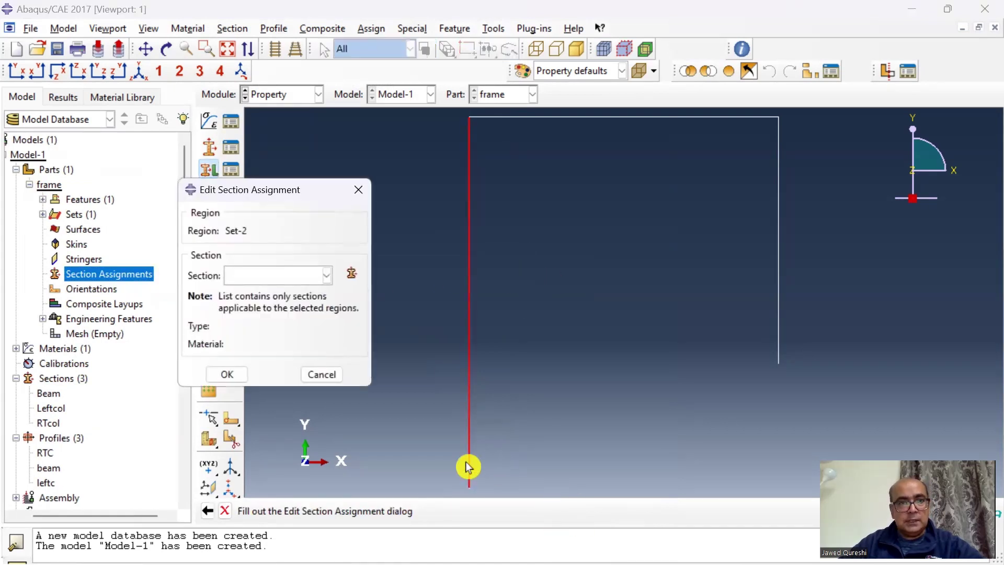
click(316, 280)
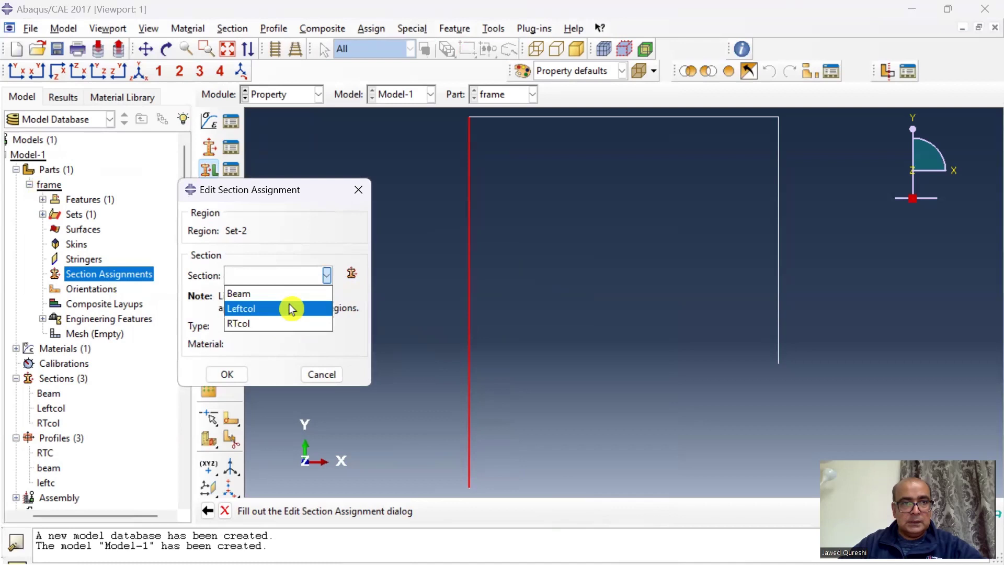
click(291, 307)
click(242, 378)
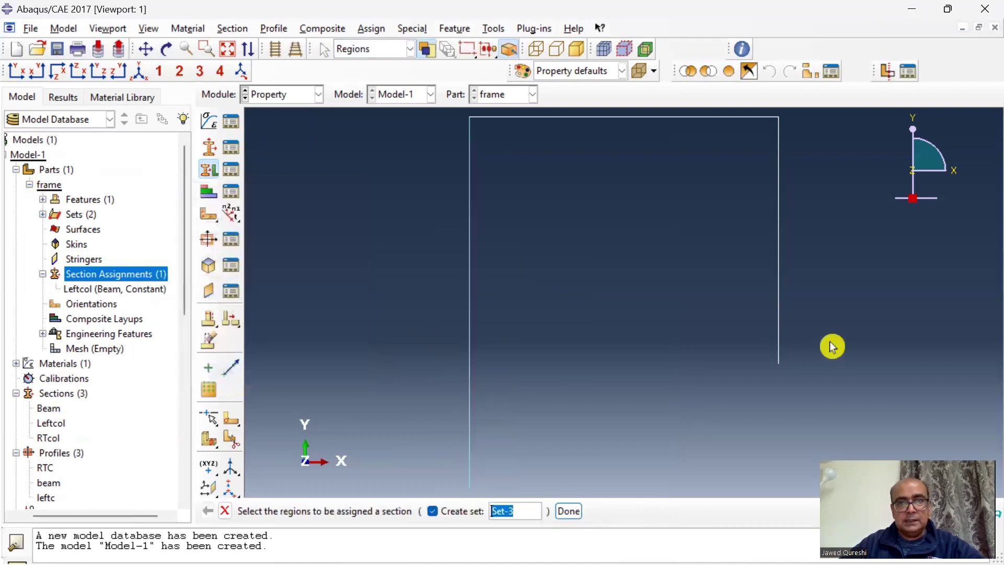
Assign the RTcol section to the right column.
drag(824, 333, 753, 300)
click(568, 511)
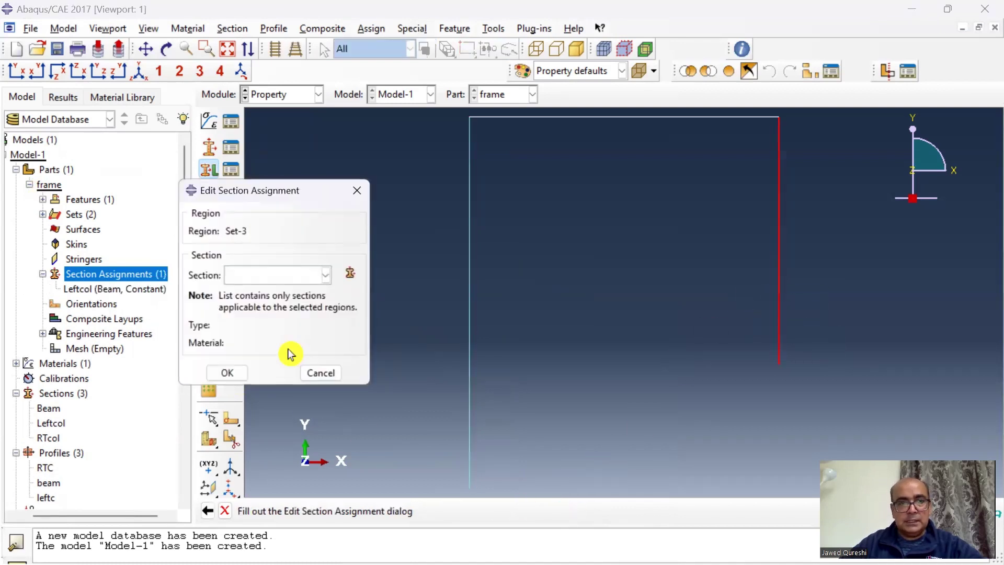
click(318, 276)
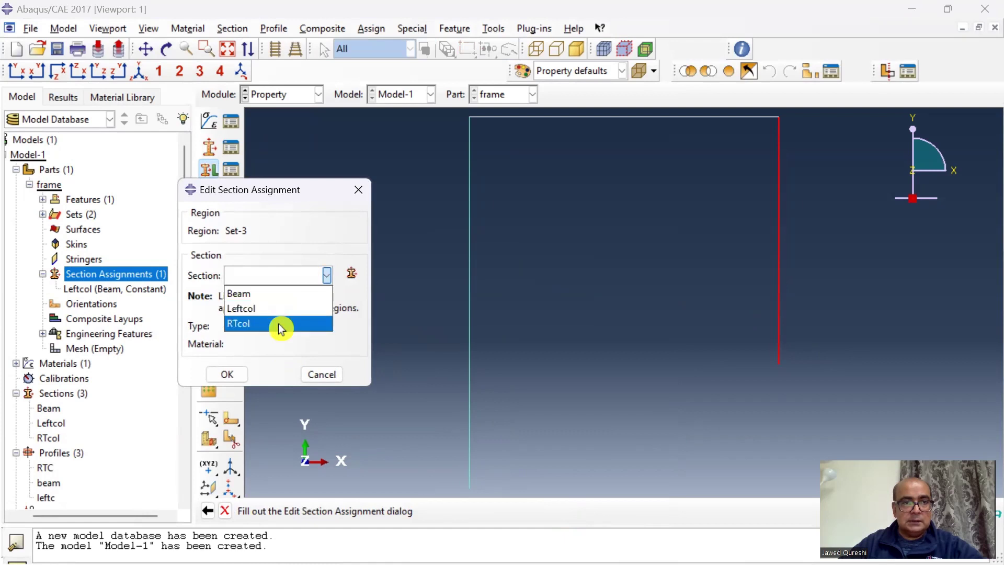
click(281, 325)
click(232, 377)
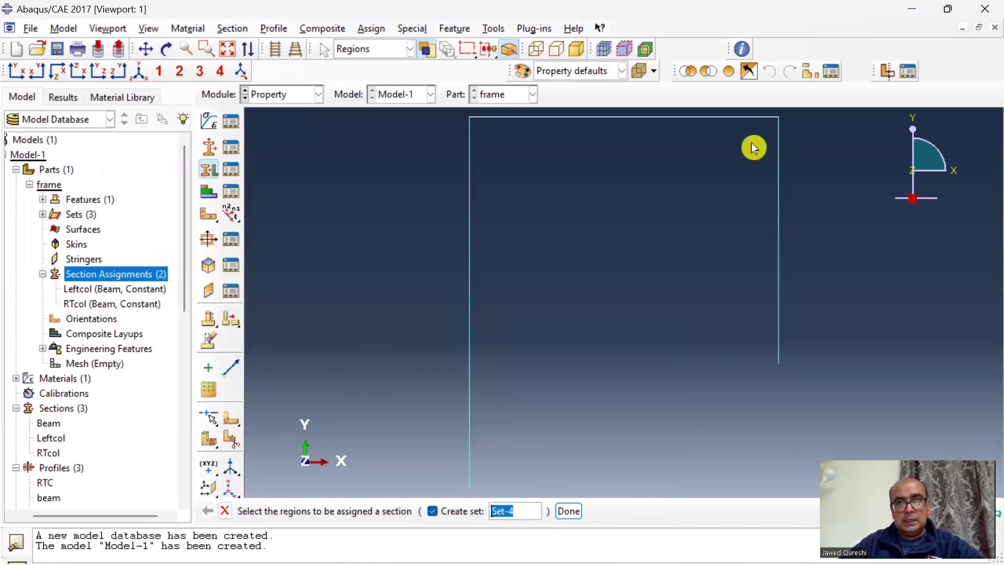
Assign the Beam section to the top beam.
drag(730, 157, 675, 108)
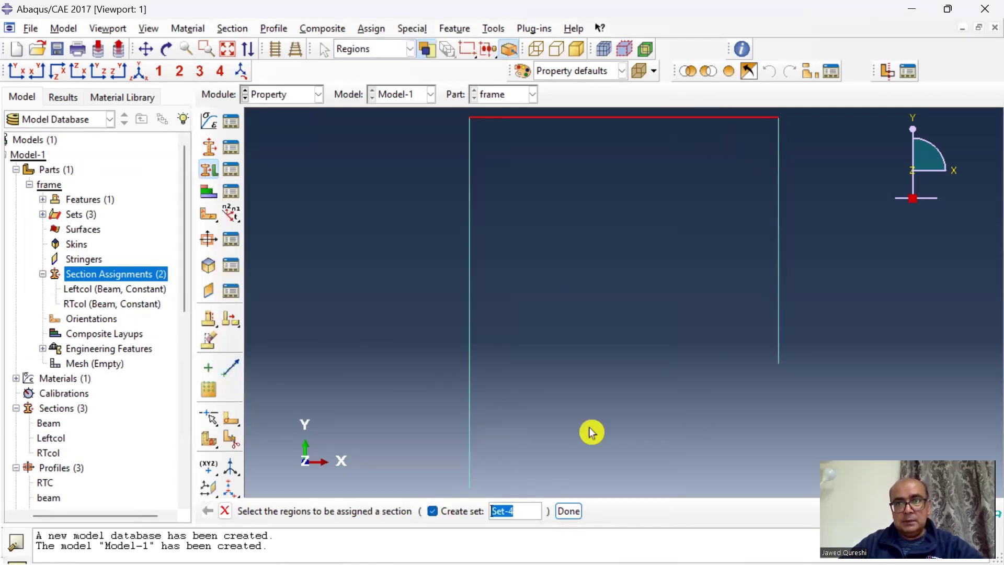
click(568, 511)
click(289, 280)
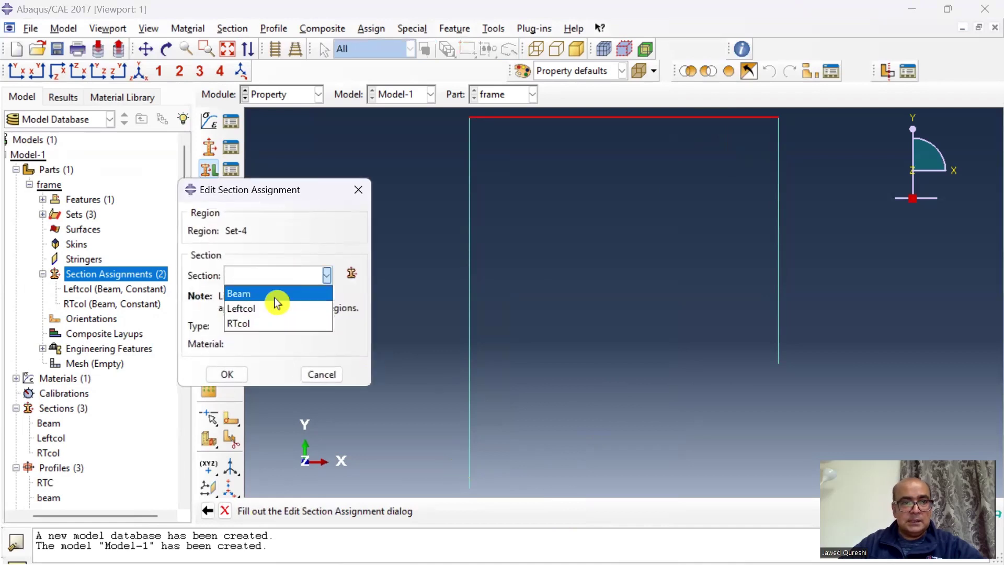
click(261, 292)
click(230, 376)
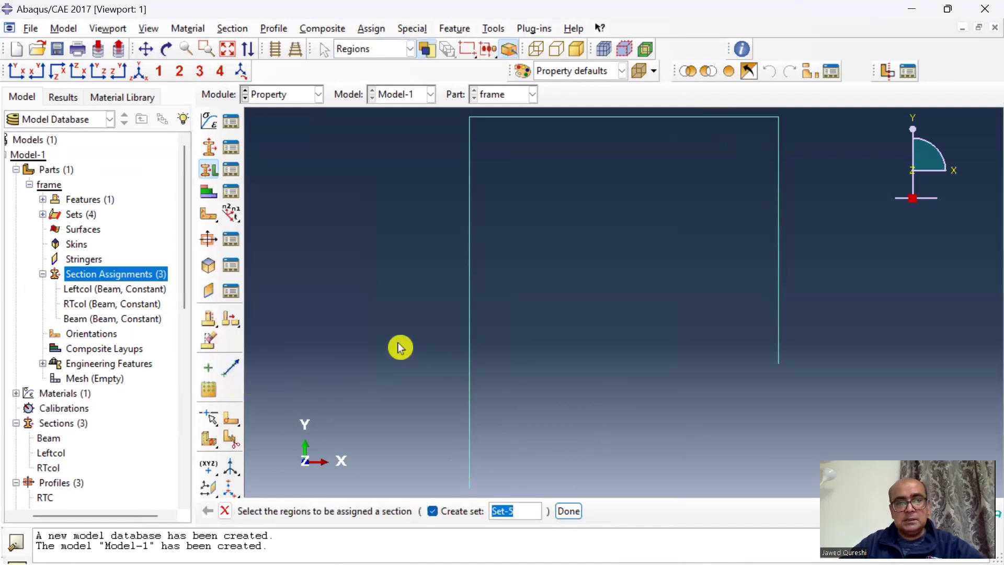
scroll(400, 347, down, 1)
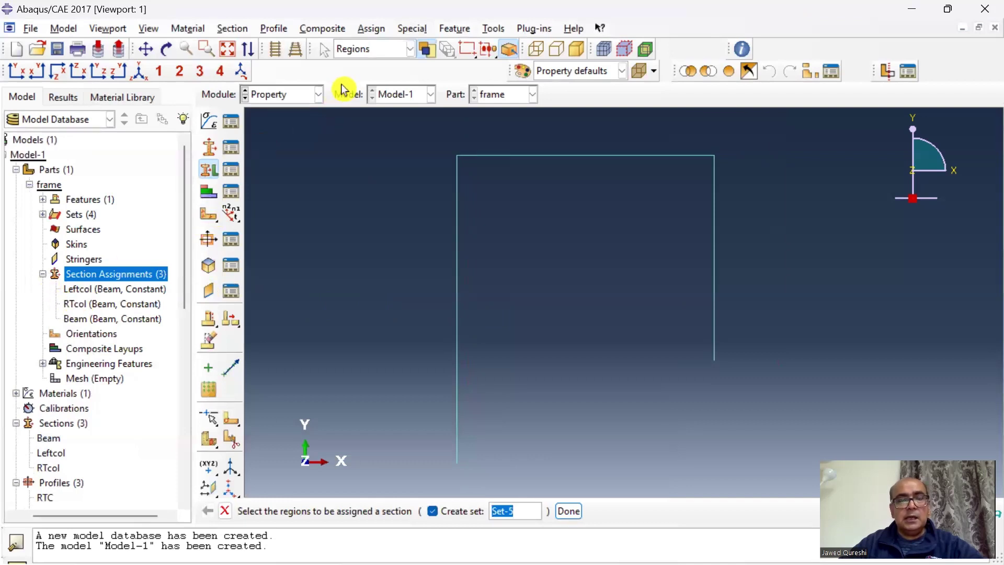
Give all frame members a beam section orientation with n1 = 0, 0, -1.
click(375, 30)
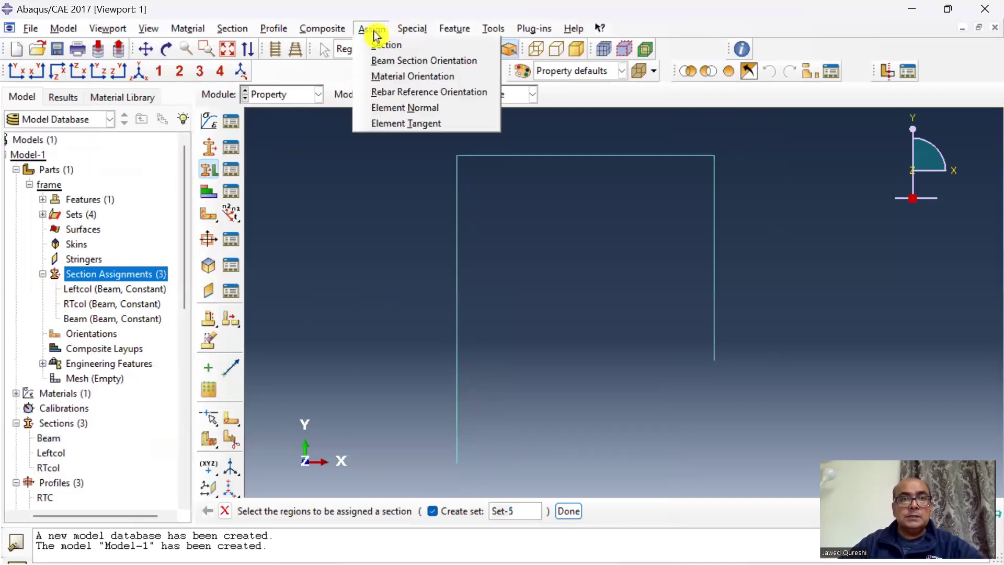
click(394, 62)
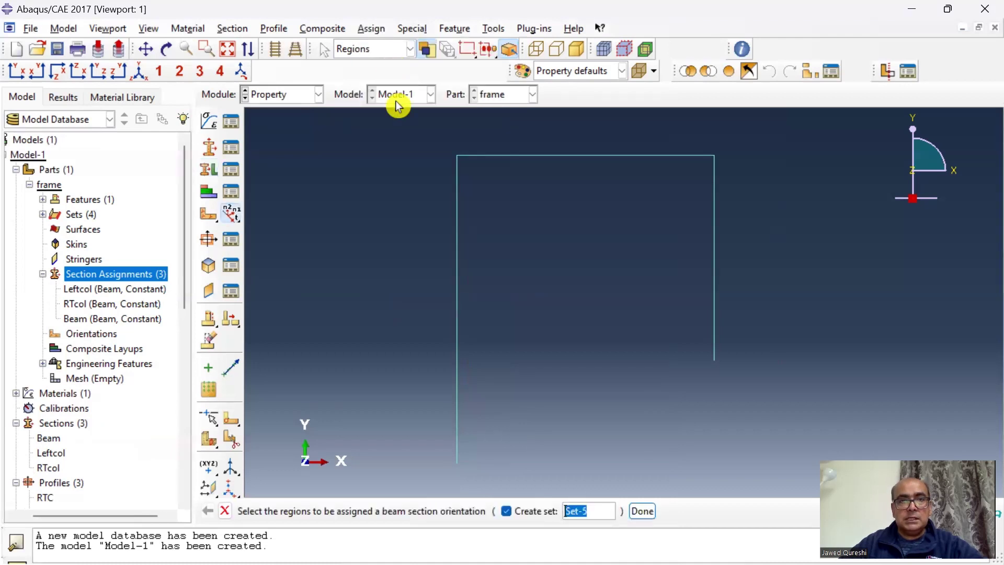
drag(761, 293, 383, 146)
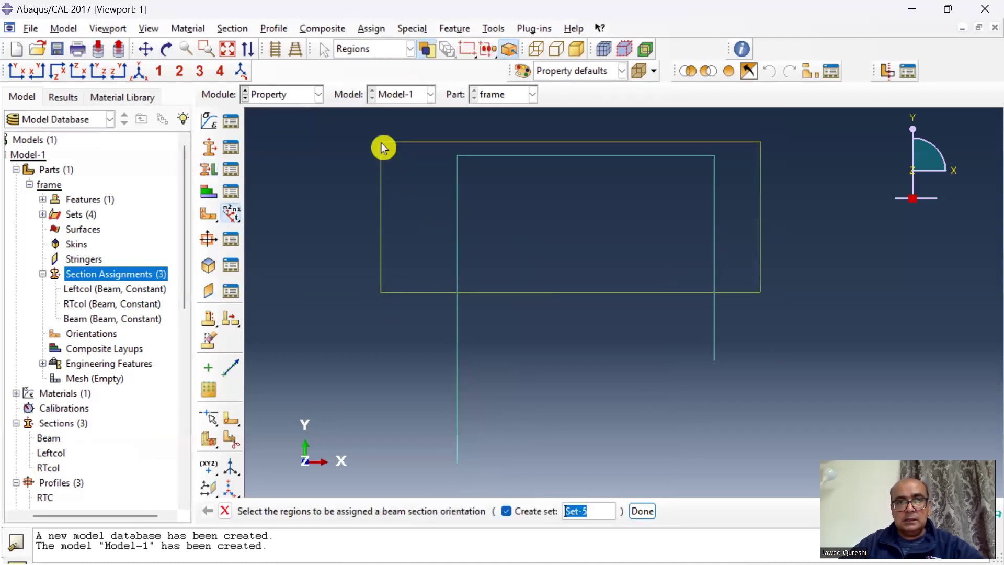
click(643, 511)
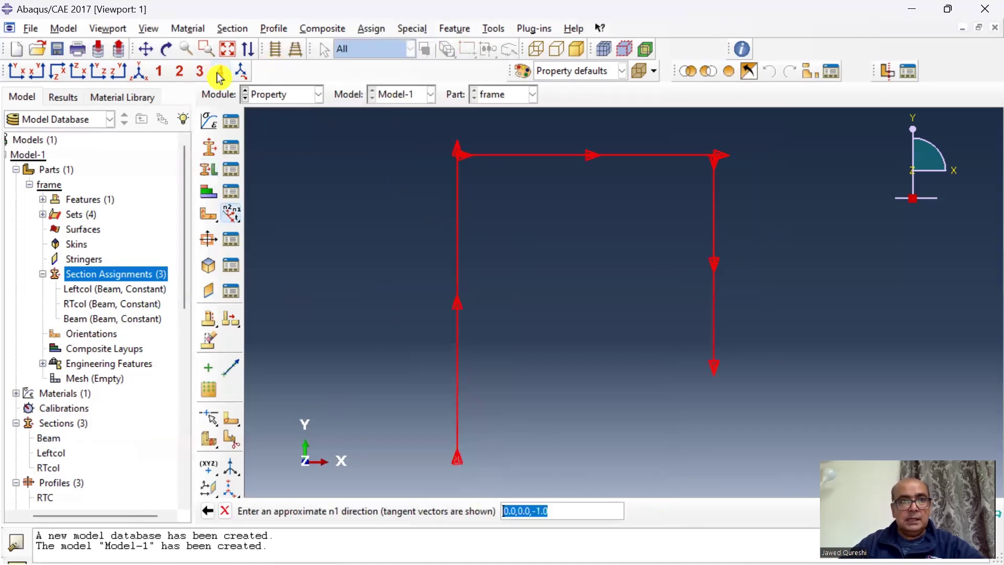
click(149, 76)
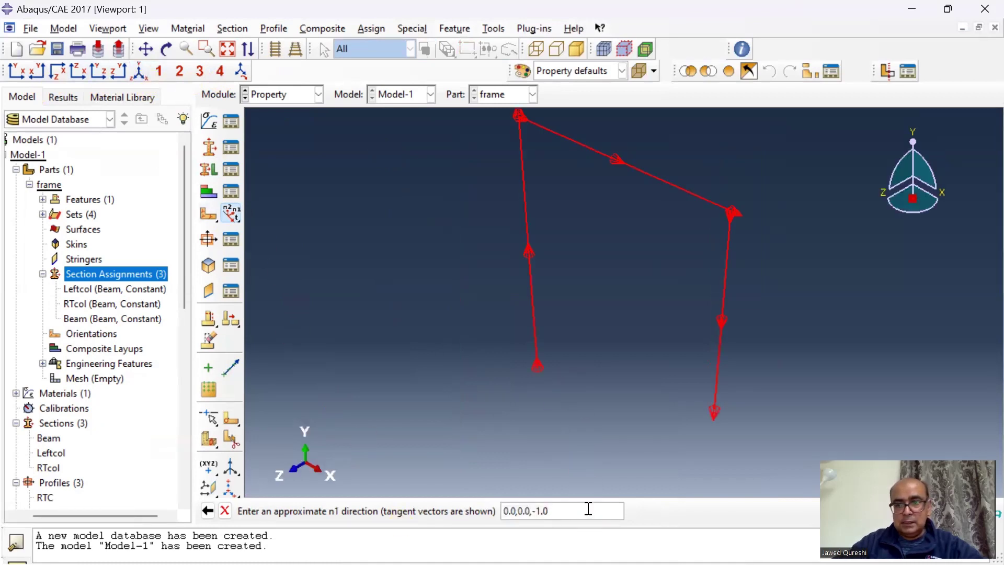
key(Return)
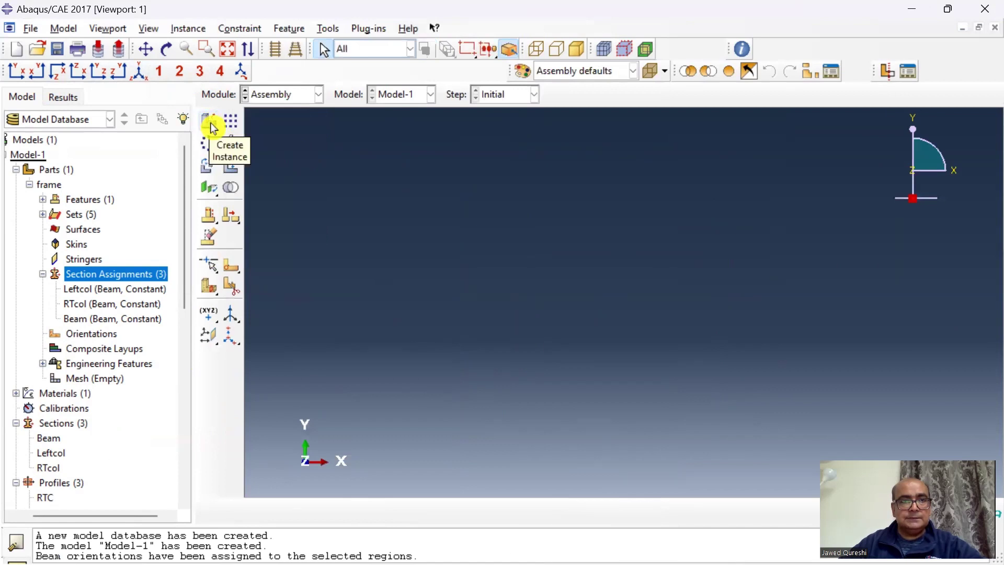
Add a dependent instance of part frame to the assembly.
click(211, 124)
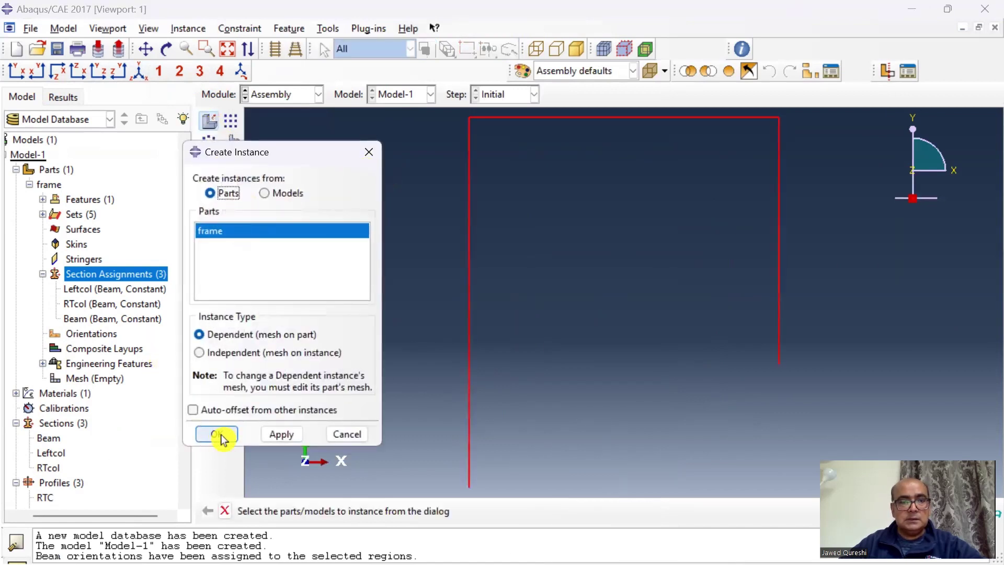
click(221, 436)
click(300, 93)
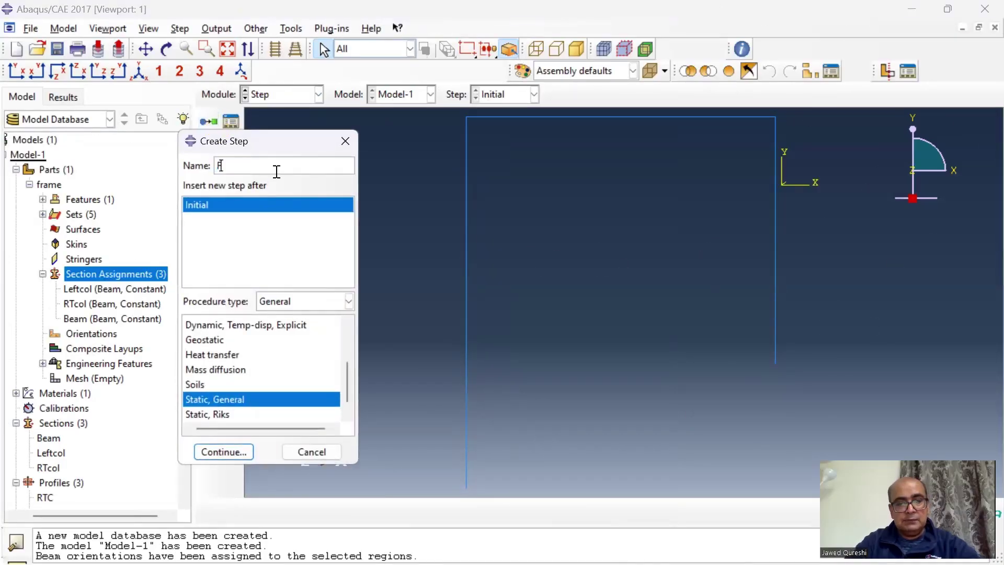
Create linear perturbation Frequency step FreqF, requesting eigenvalues by Value.
text(FreqF)
click(298, 302)
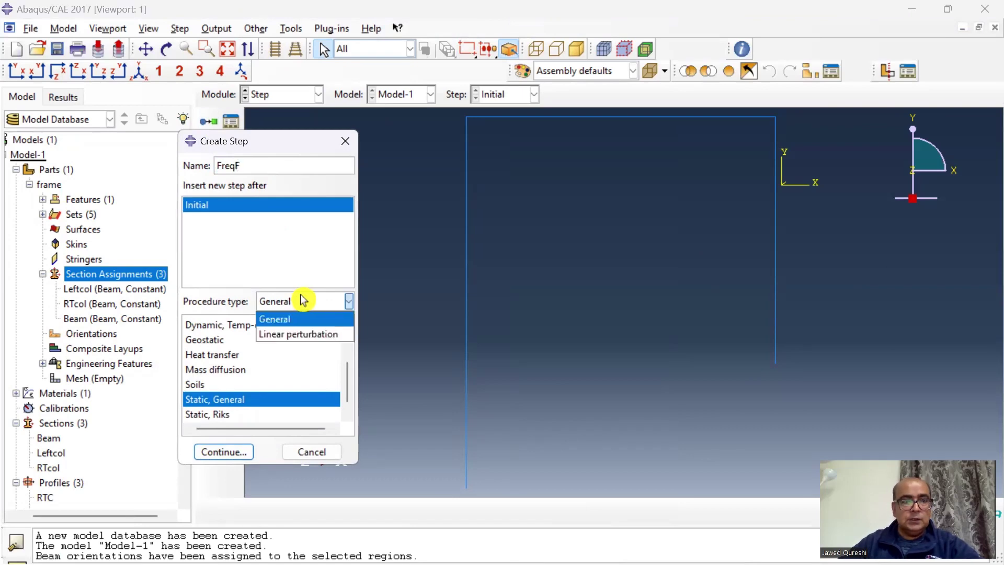
click(297, 329)
click(247, 339)
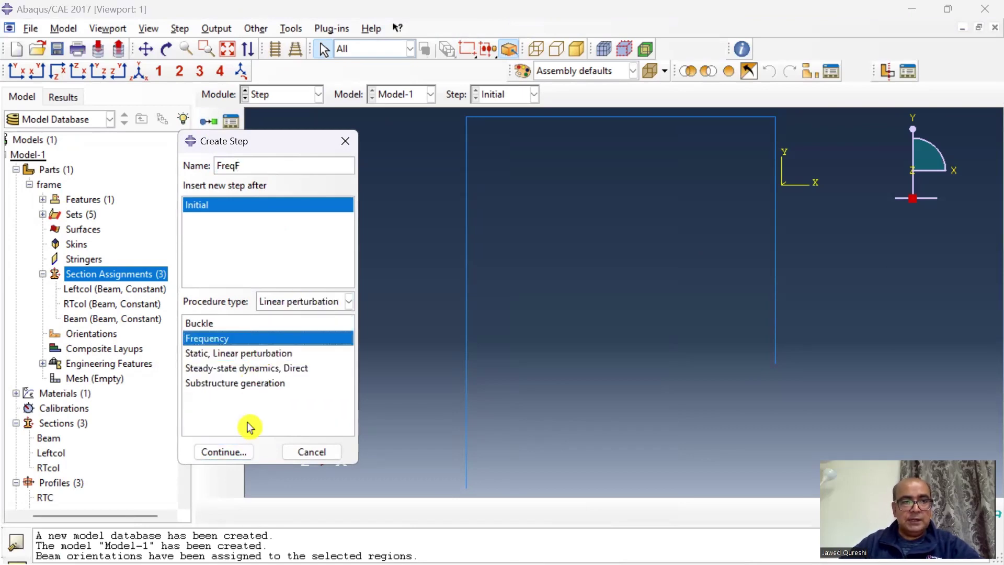
click(225, 453)
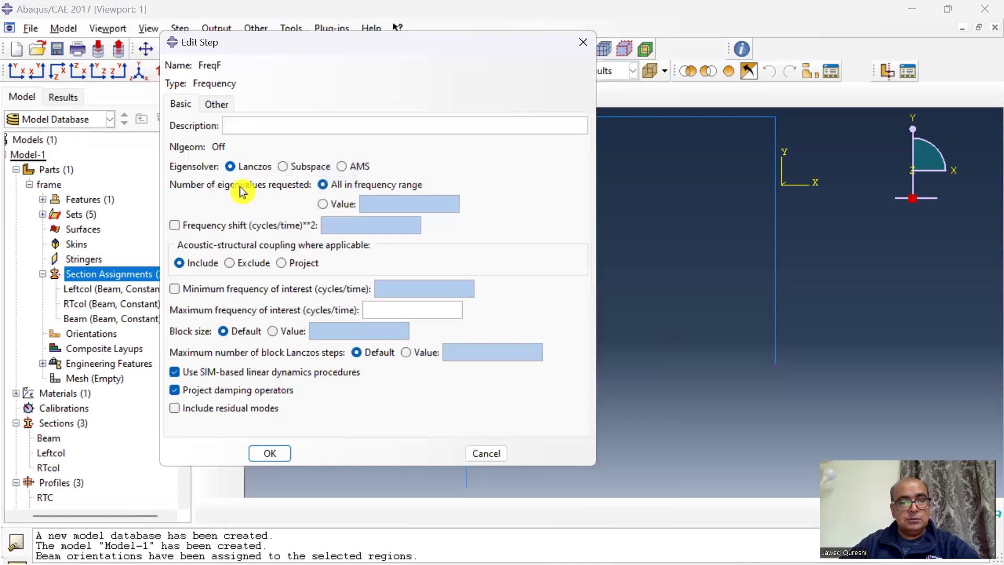
click(321, 204)
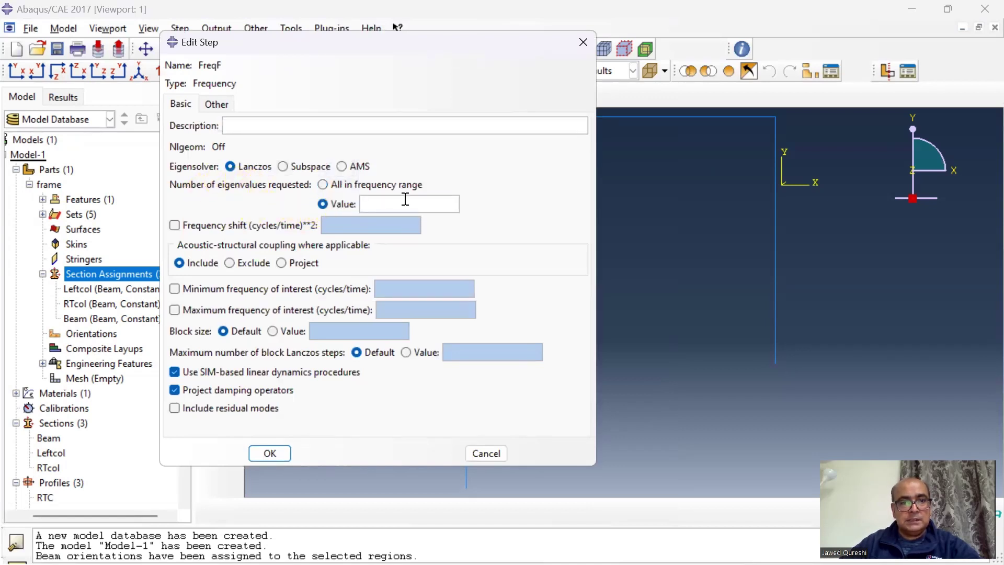
click(268, 454)
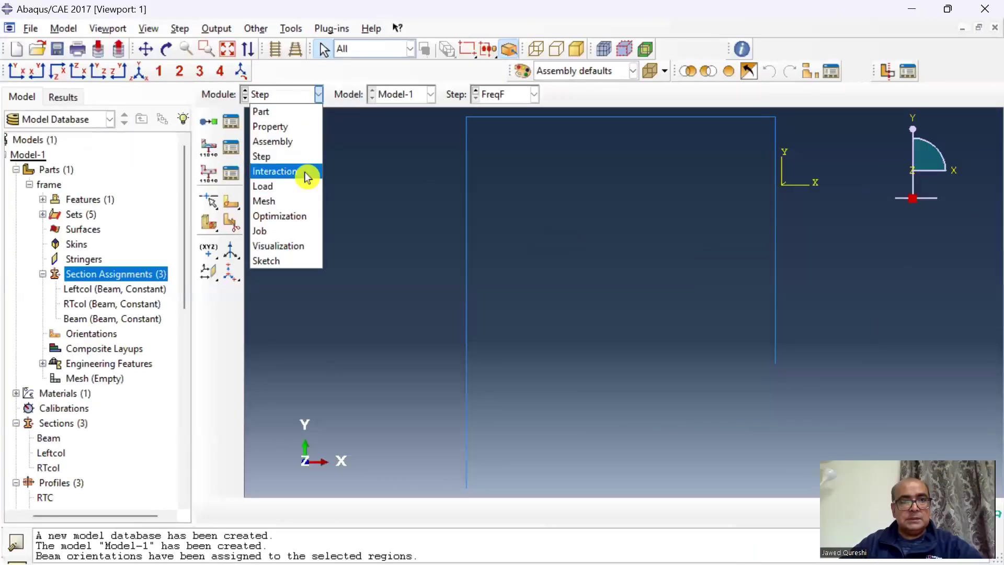
In the Interaction module, place reference point RP-1 at the top beam's midpoint.
click(306, 174)
click(437, 30)
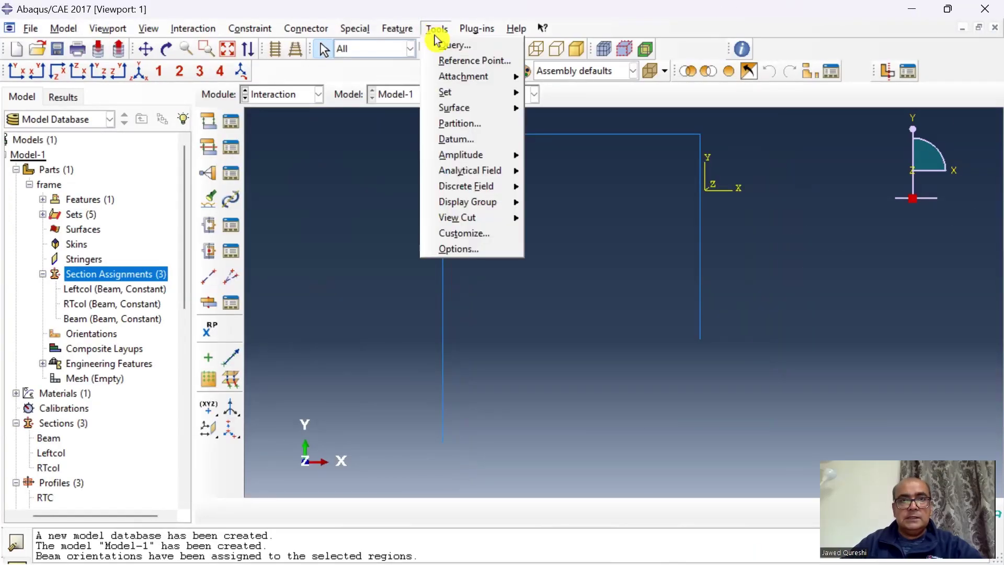
click(452, 66)
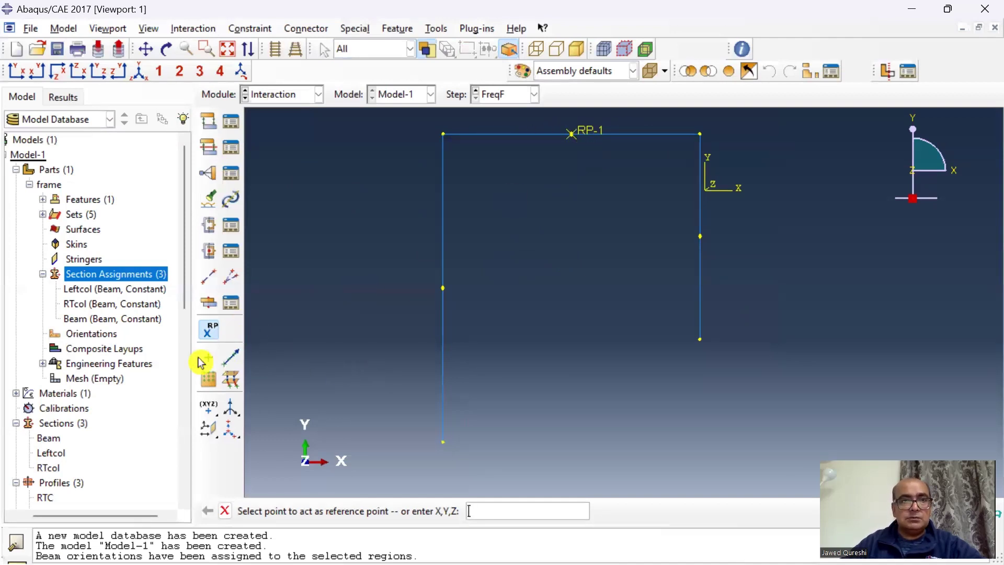
scroll(71, 410, down, 10)
key(Escape)
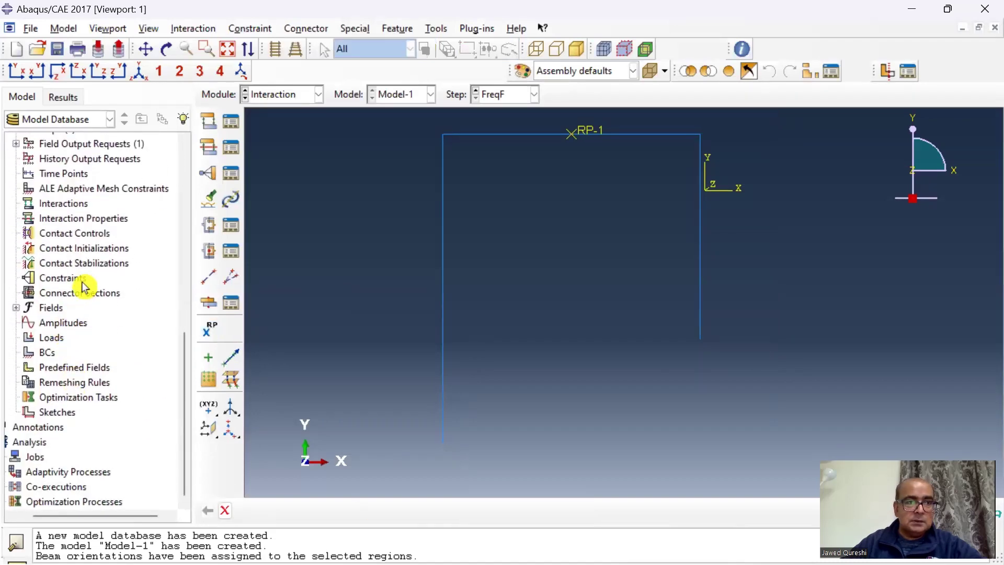
Define a rigid body constraint tying the top beam's nodes (Tie) to reference point RP-1.
double_click(81, 284)
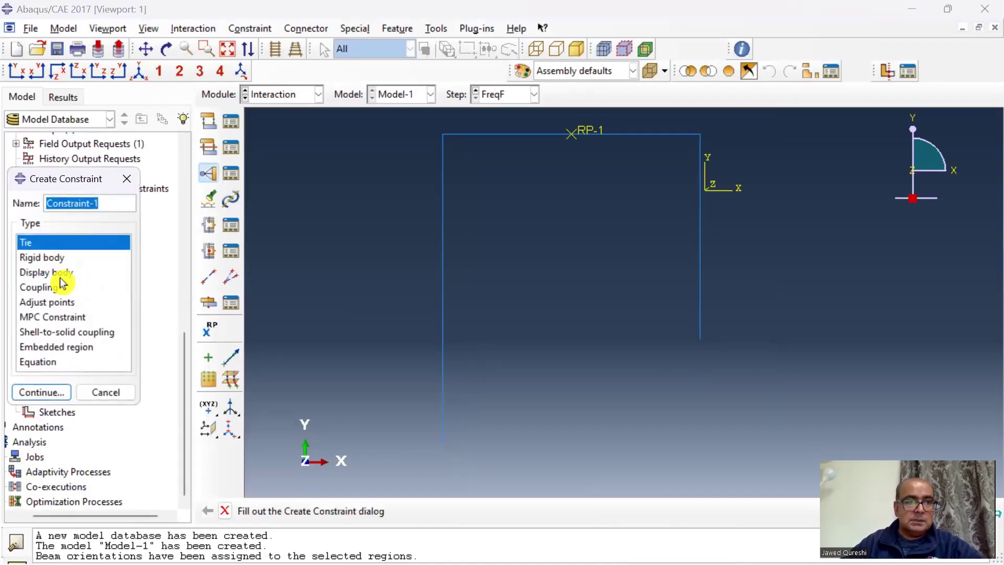
click(66, 259)
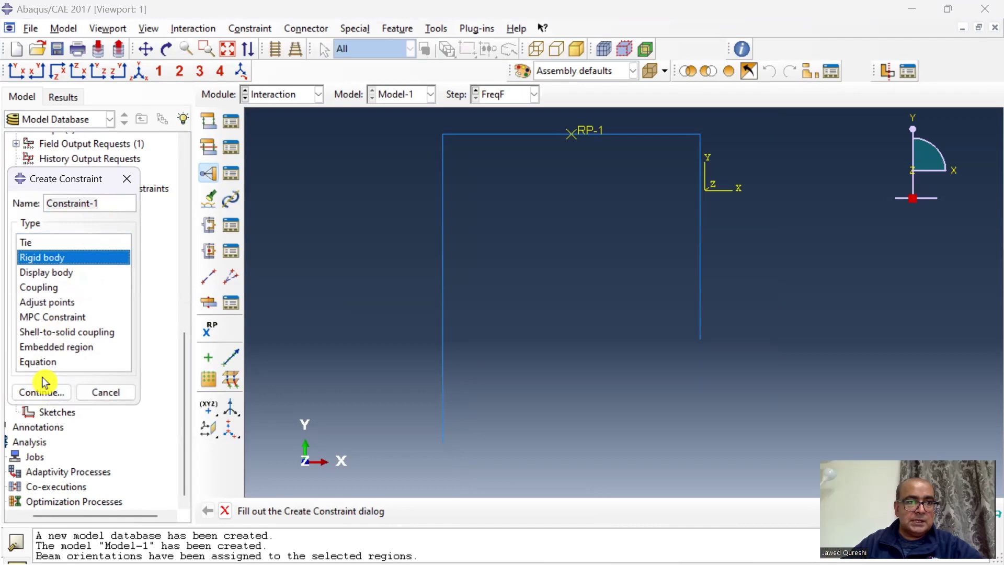
click(50, 398)
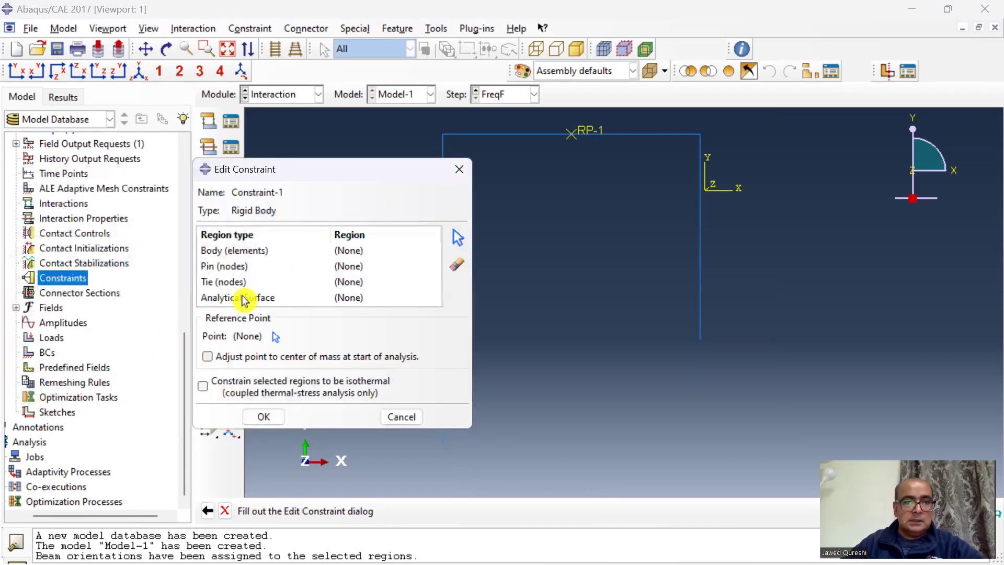
click(248, 283)
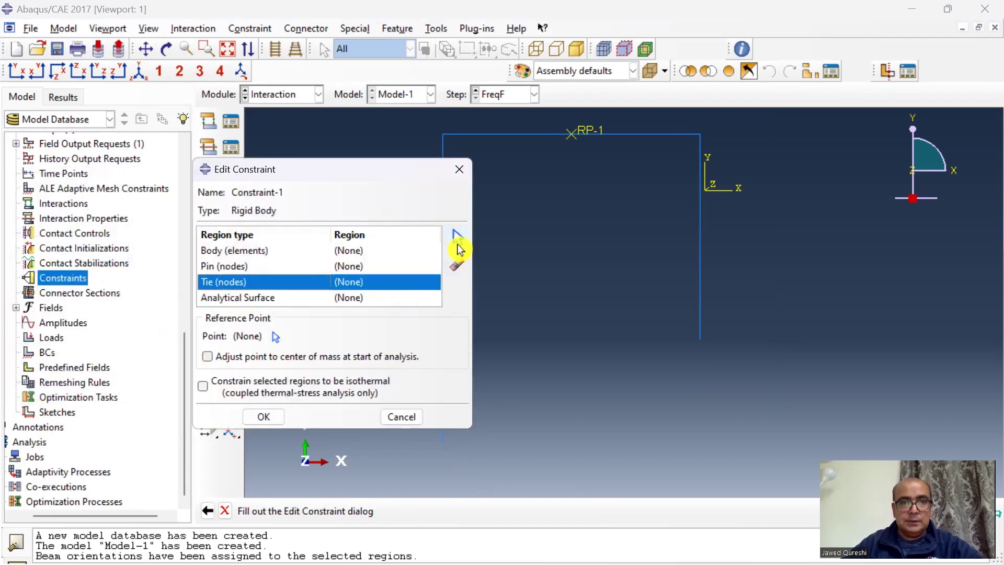
click(456, 236)
click(537, 136)
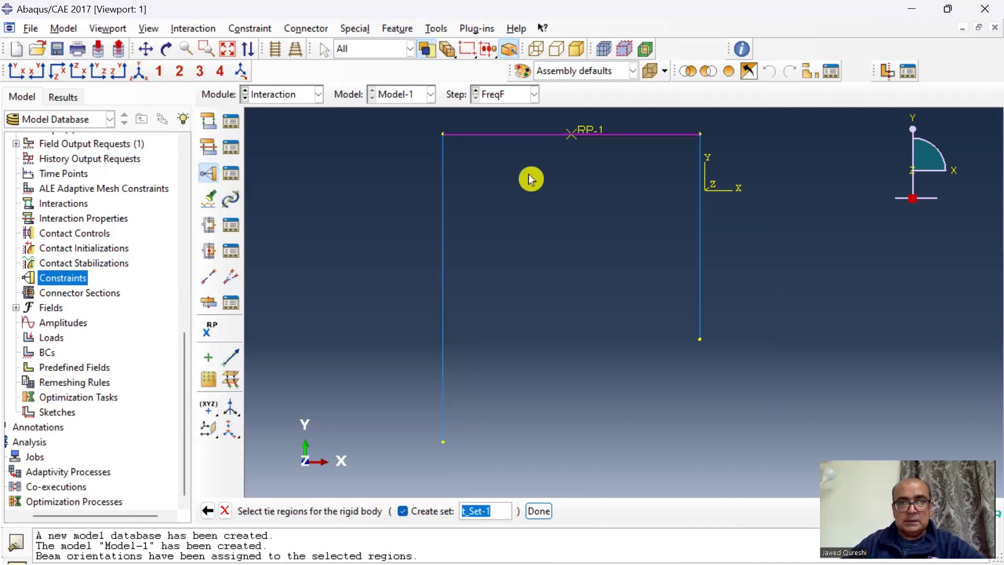
click(541, 513)
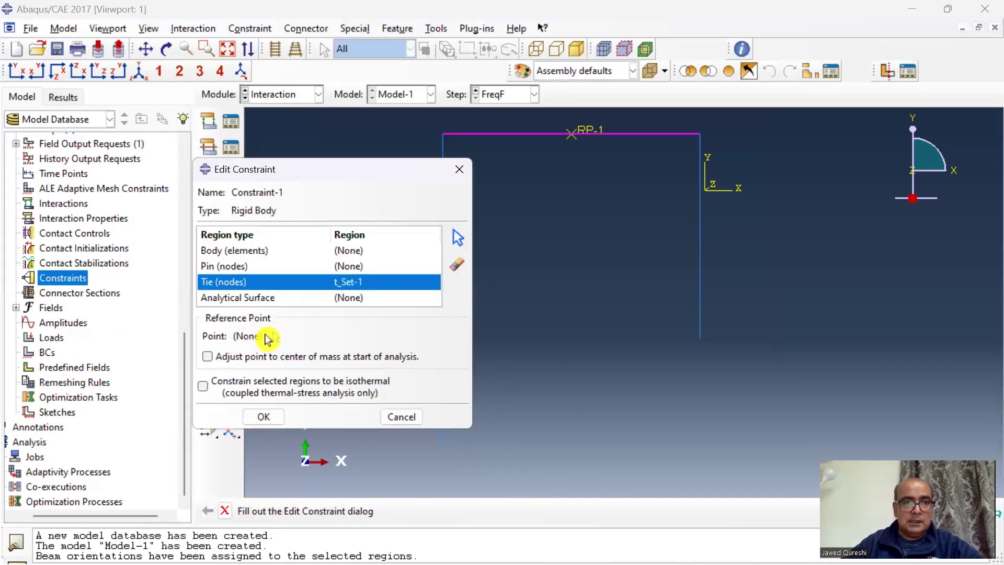
click(276, 338)
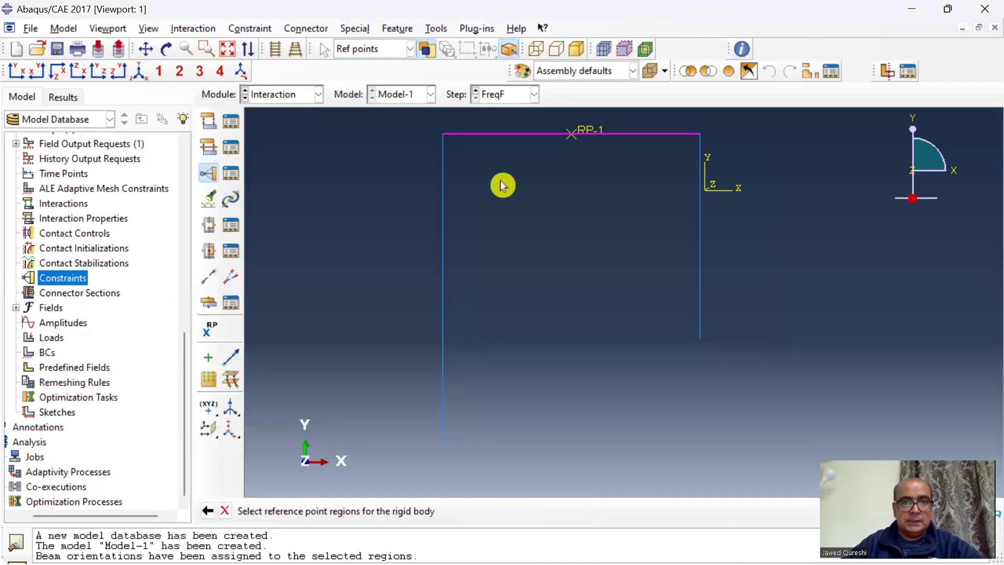
click(589, 133)
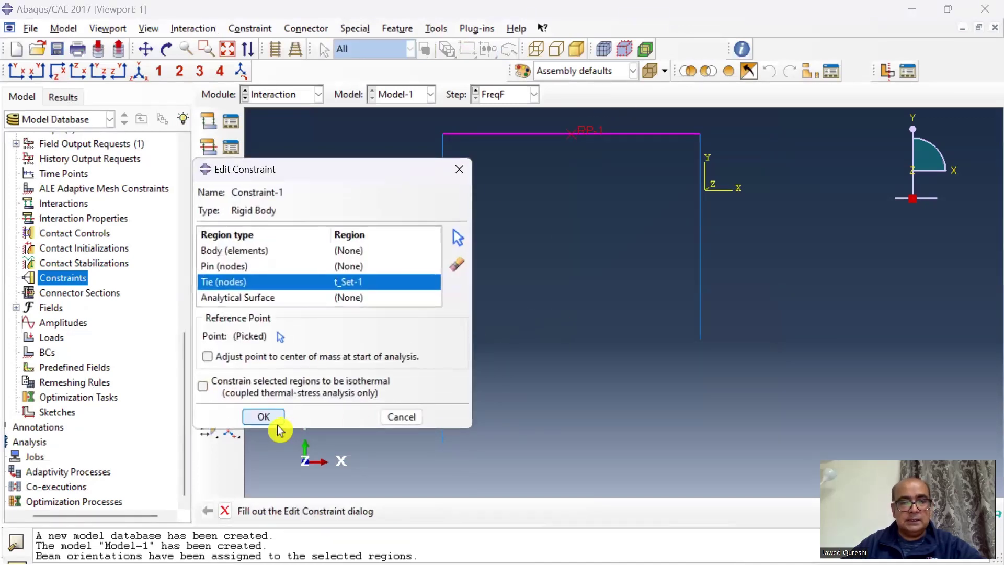
click(264, 418)
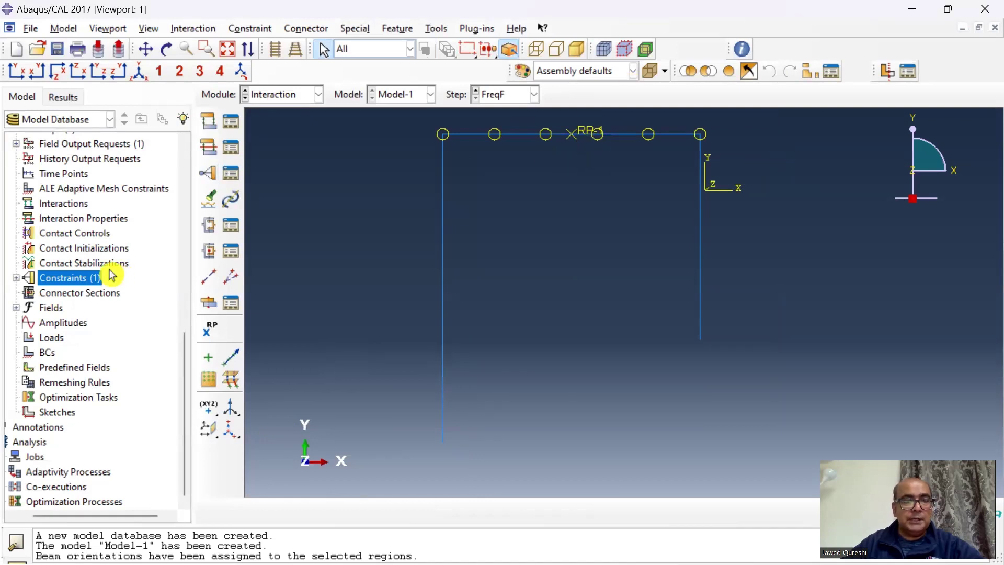
Add point mass inertia 'mass' with value 5 to the top beam points under Assembly Engineering Features.
scroll(112, 275, up, 3)
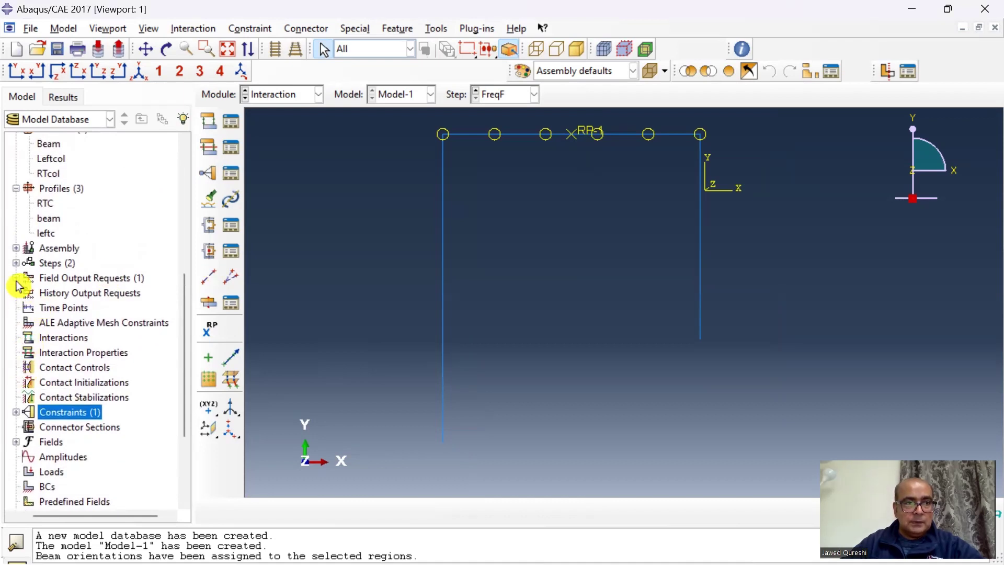
click(16, 248)
click(30, 352)
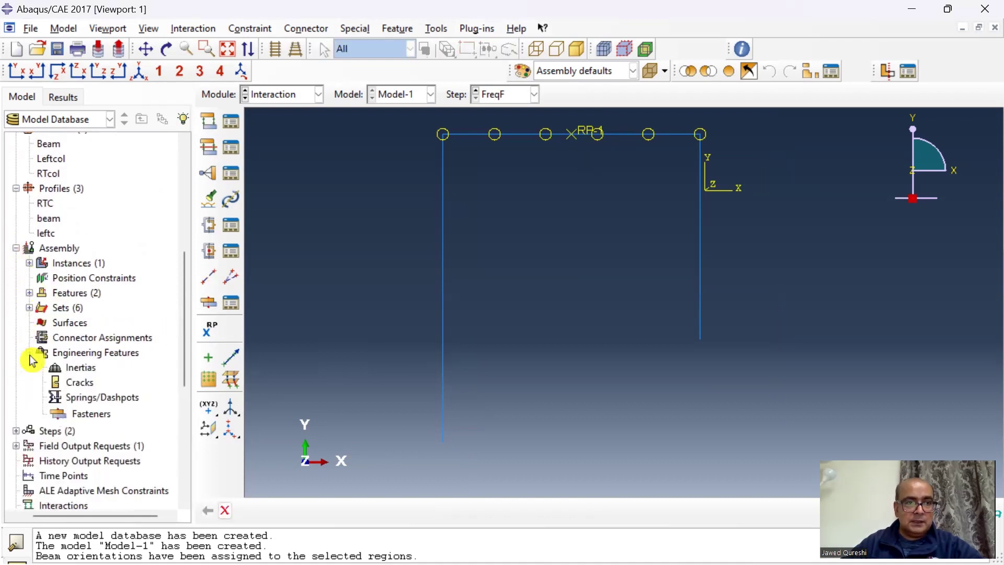
double_click(77, 370)
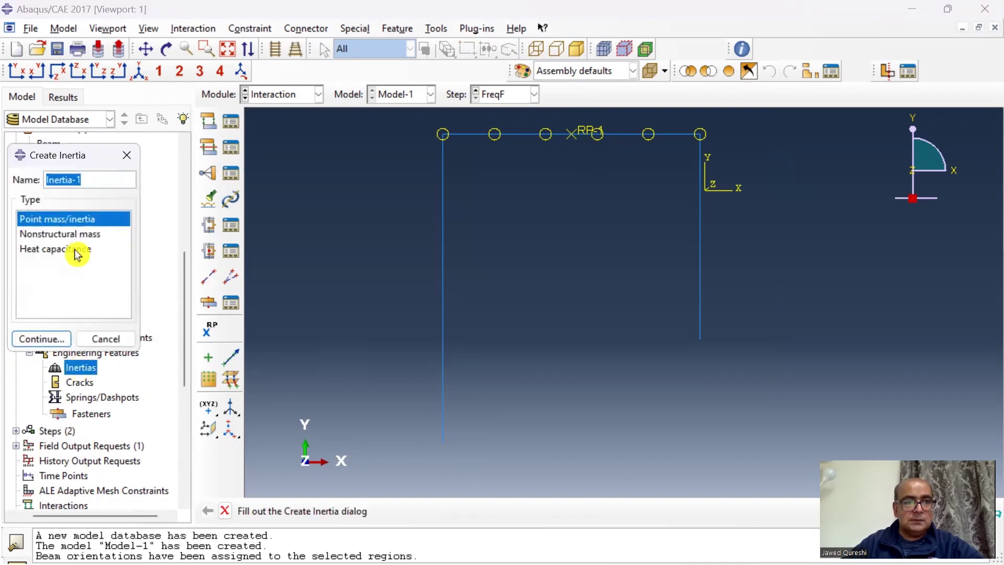
click(62, 338)
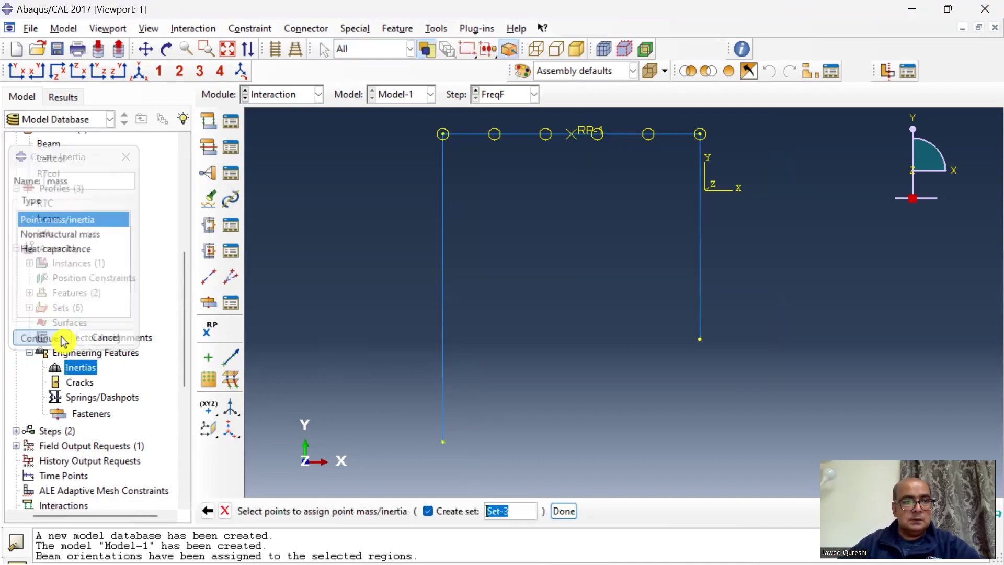
click(564, 511)
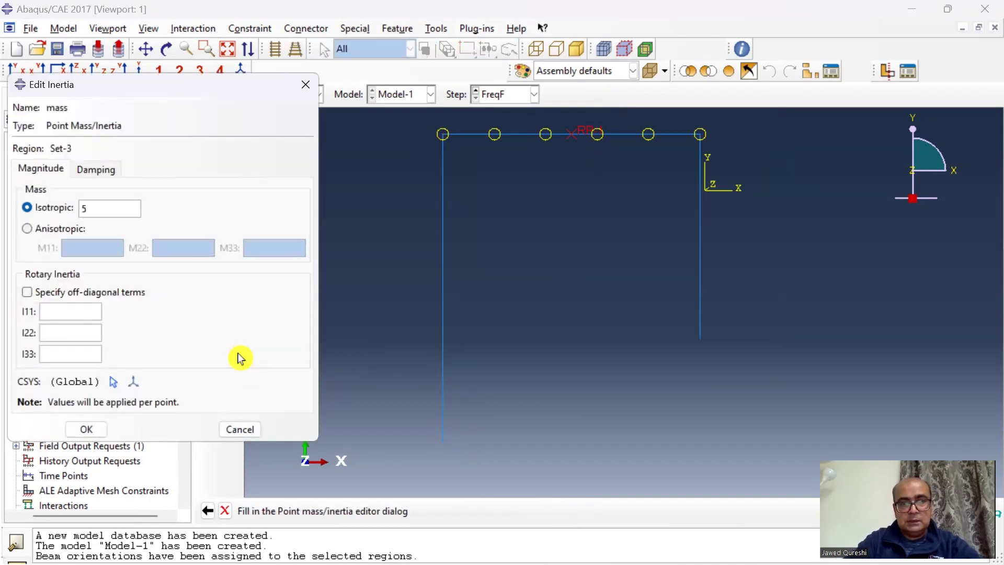
click(90, 429)
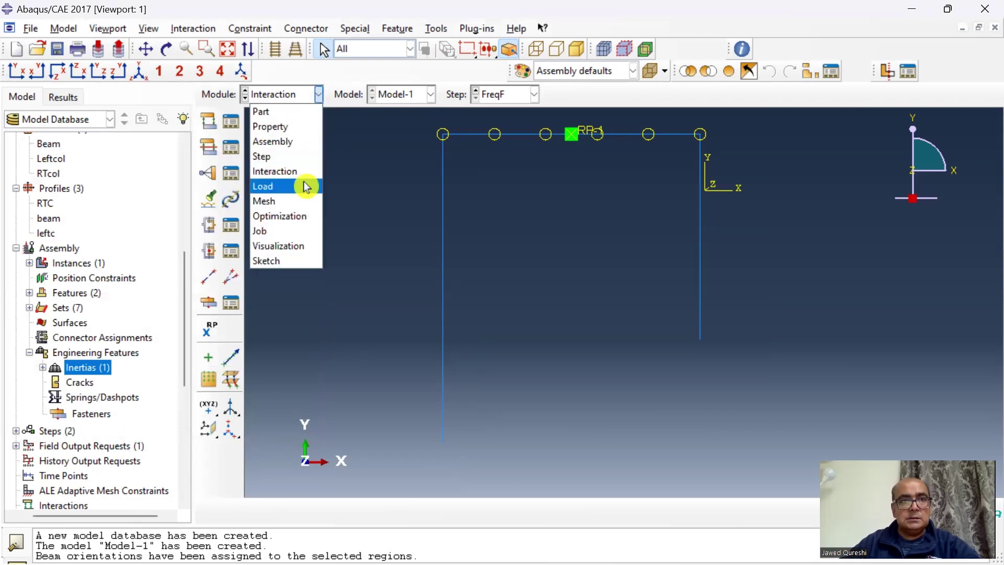
In the Load module, create Initial-step BC 'Fixed' restraining U1–UR3 at the left column base.
click(307, 186)
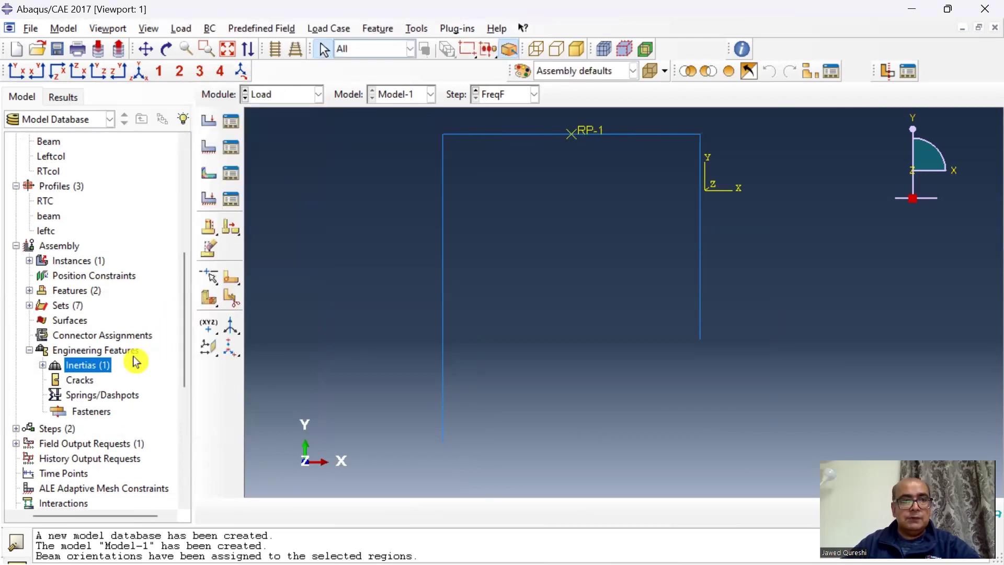
scroll(134, 358, down, 7)
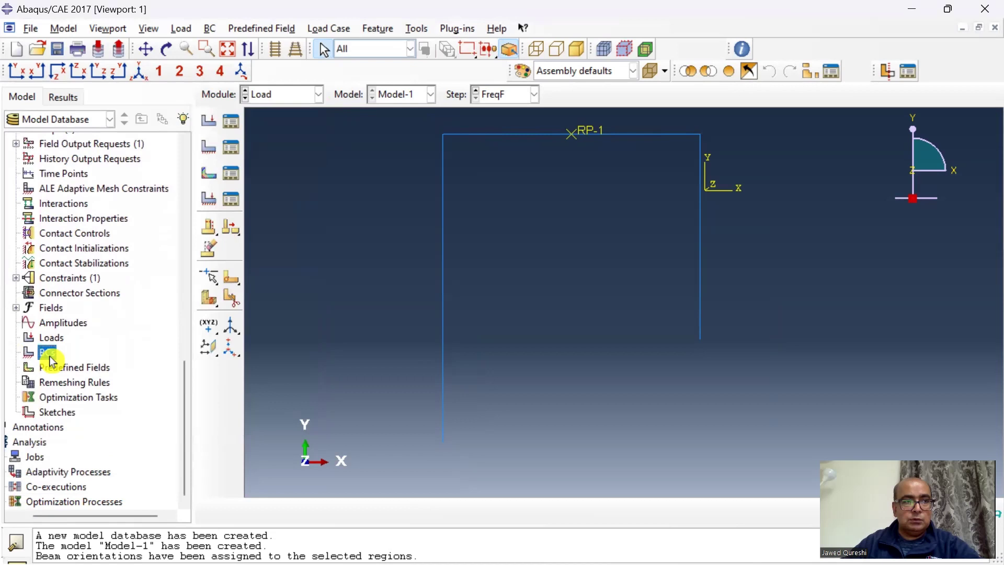
double_click(48, 354)
text(F)
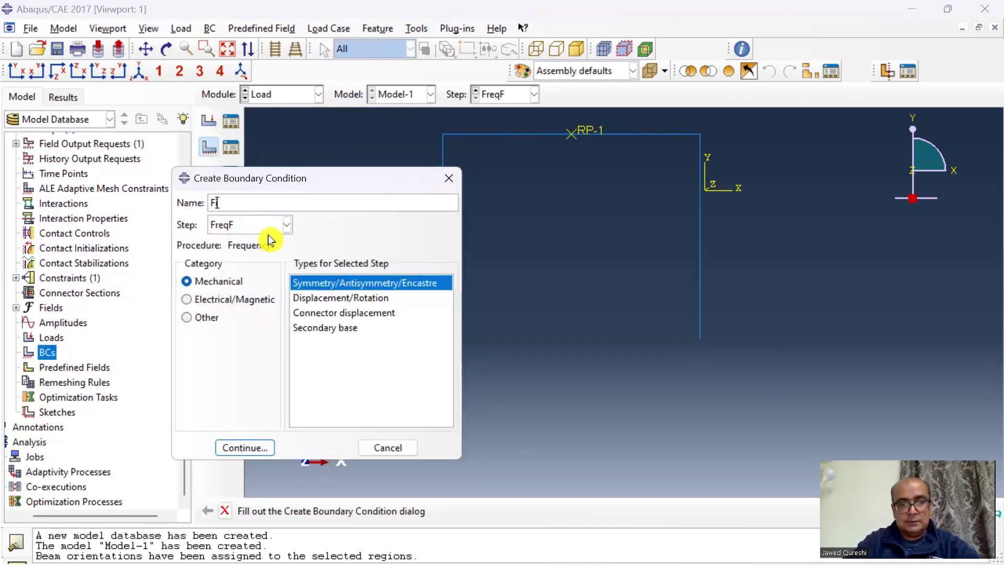
text(ixed)
click(253, 224)
click(256, 243)
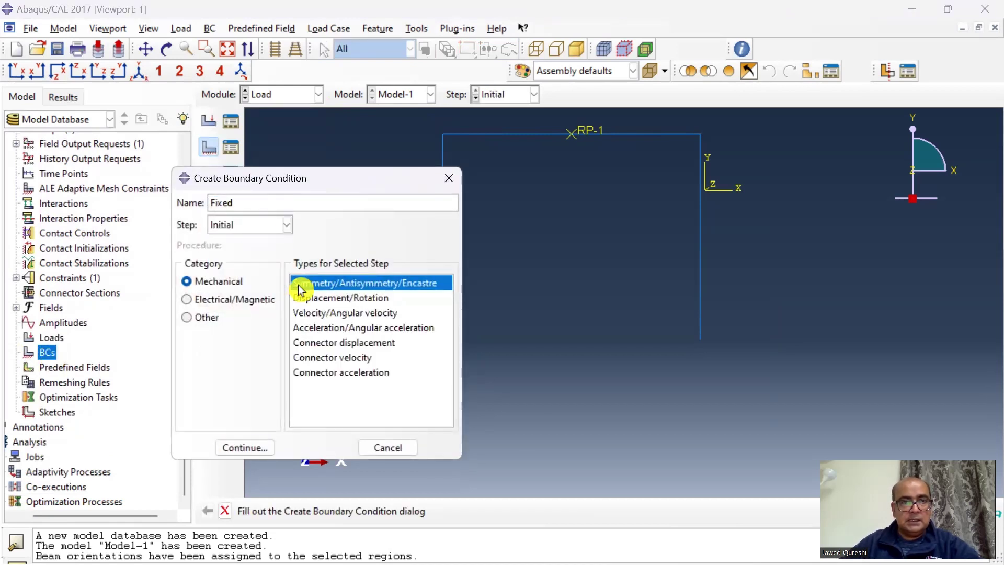
click(325, 298)
click(243, 448)
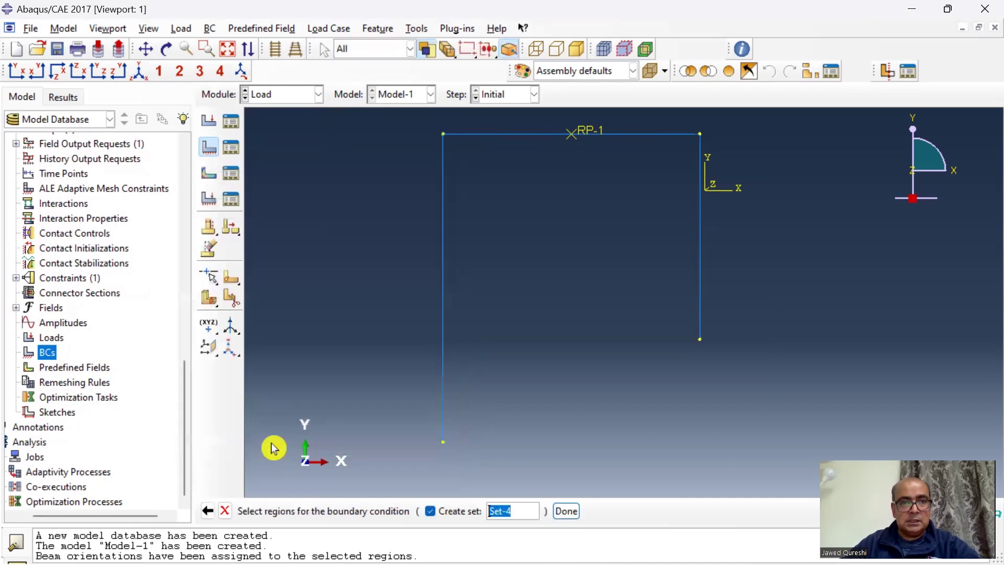
click(443, 445)
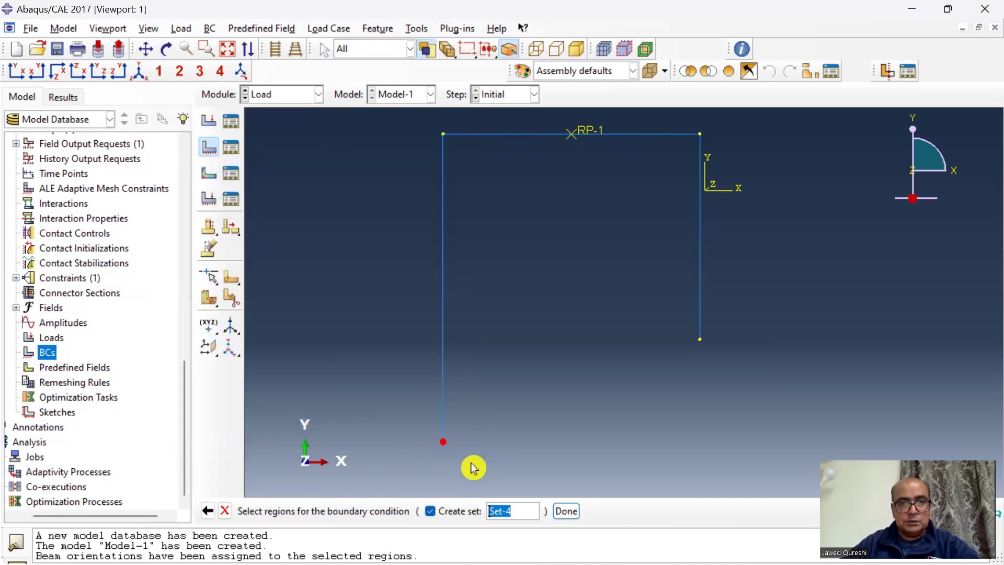
click(566, 513)
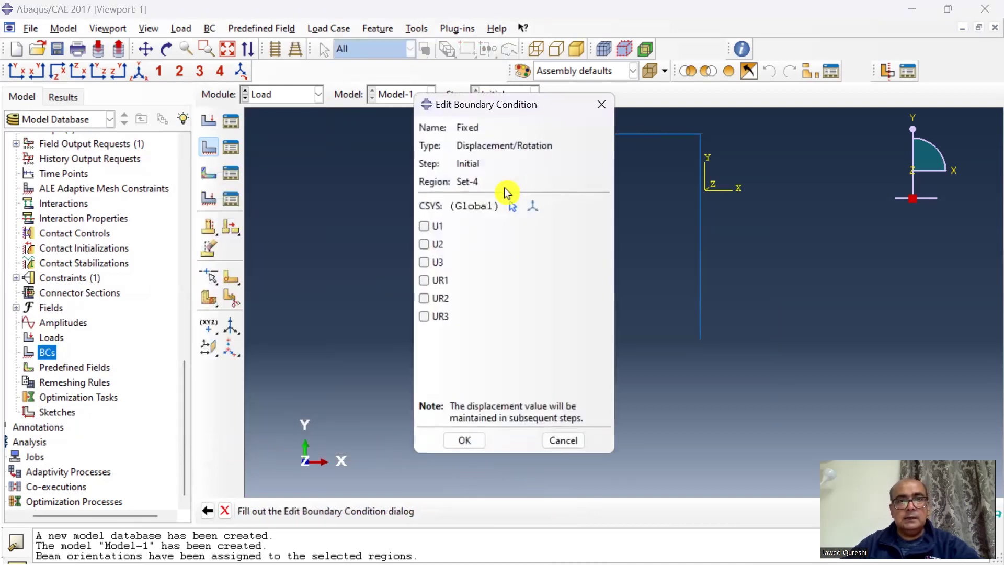
click(424, 226)
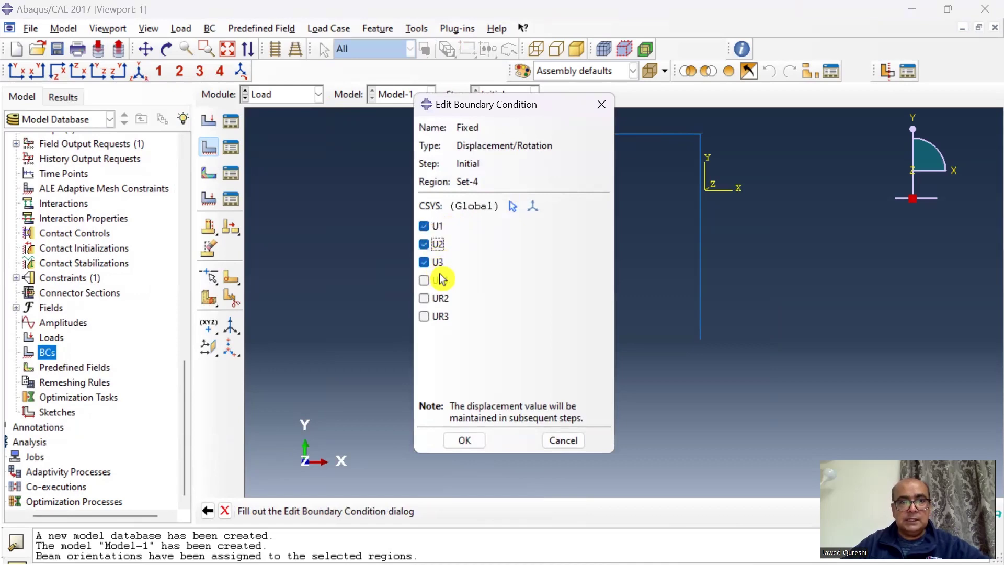
click(473, 439)
Add a second Initial-step BC pinning the right column base in U1–U3.
double_click(66, 352)
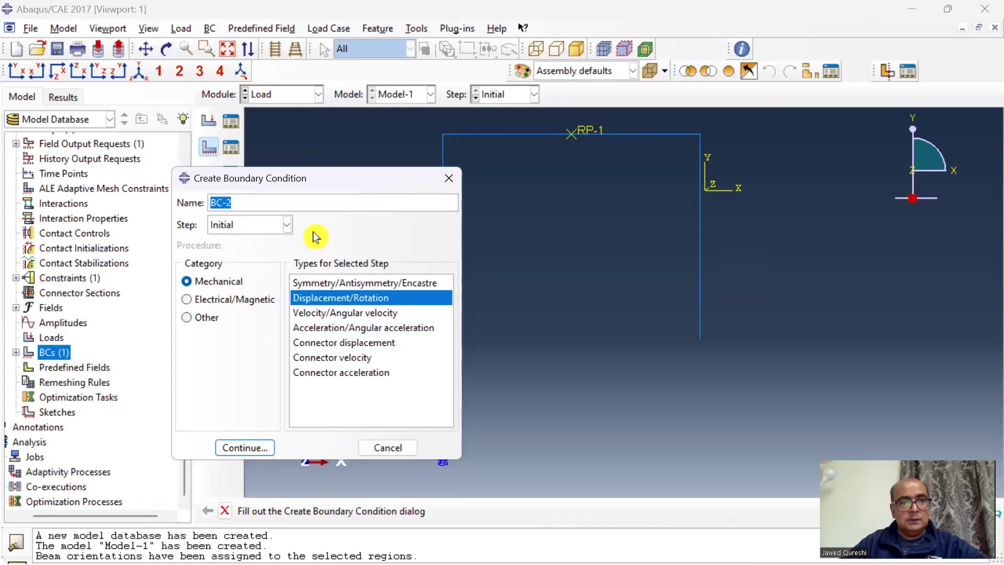
key(Return)
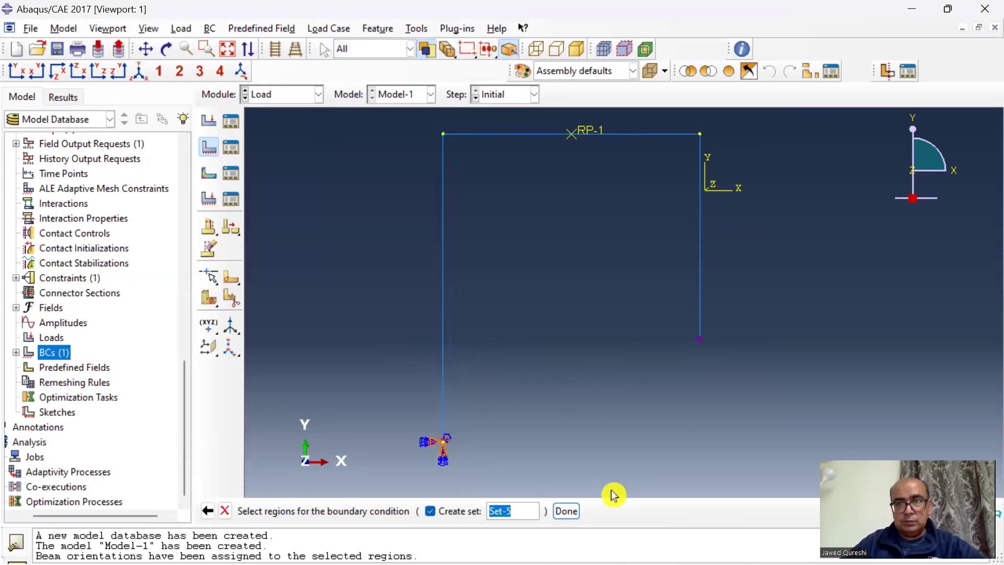
click(566, 511)
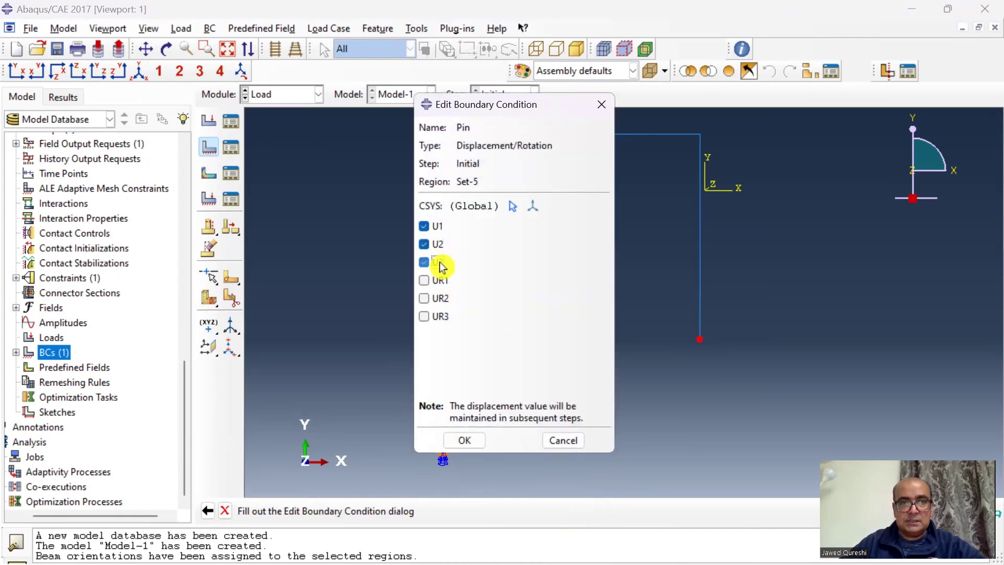
click(464, 441)
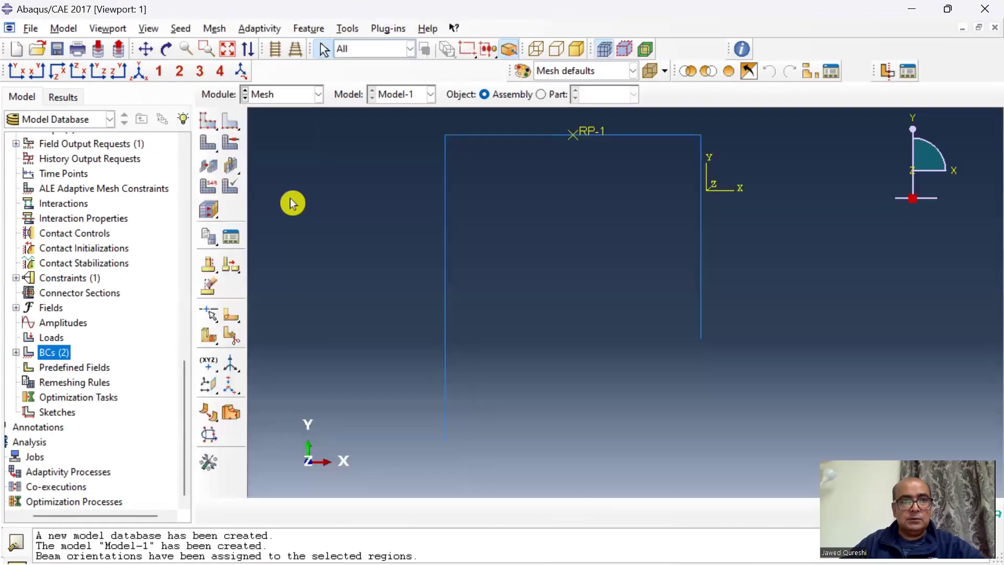
Assign quadratic B32 beam elements to the frame.
click(209, 187)
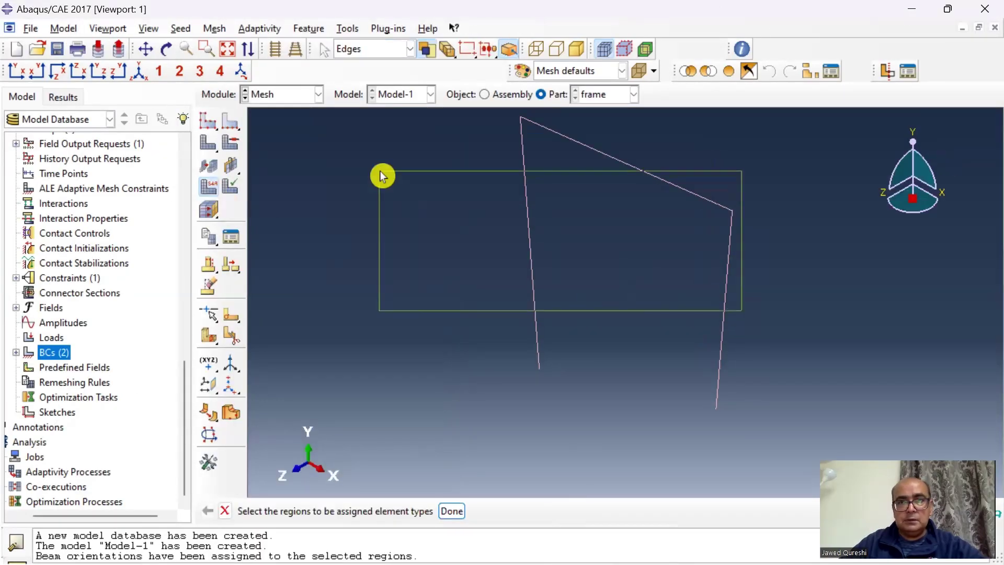
click(452, 512)
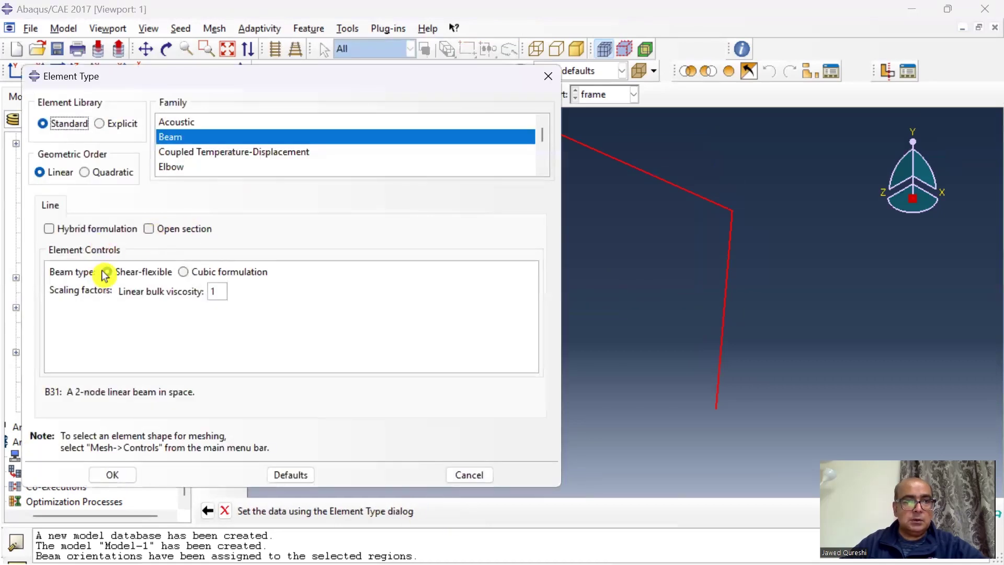
click(85, 172)
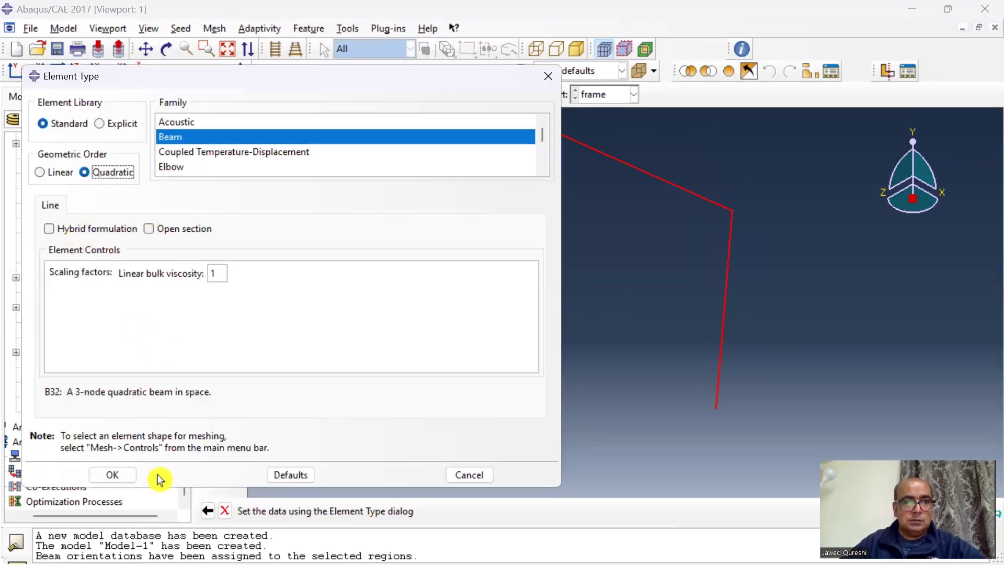
click(113, 475)
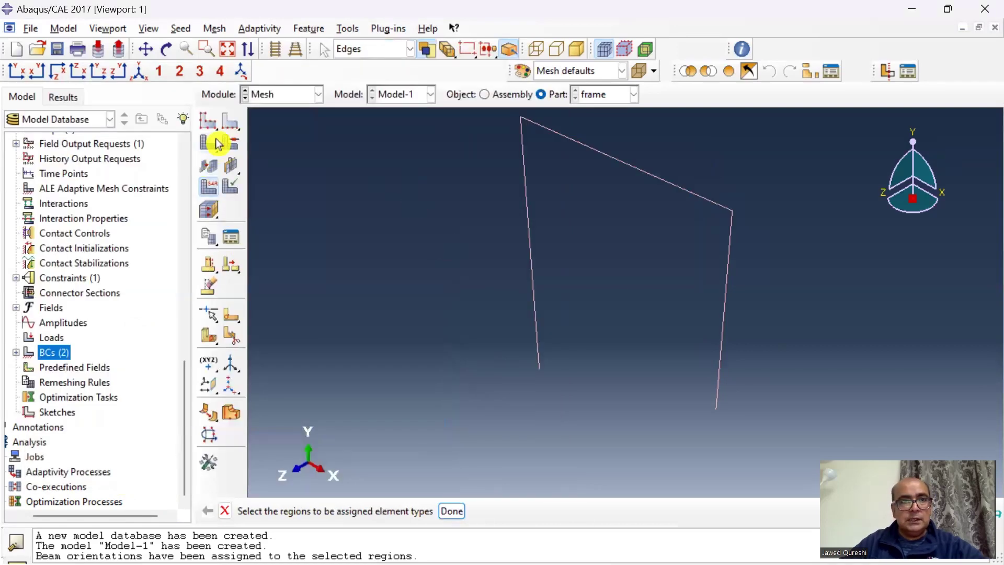
Seed the part at global size 0.2 and mesh it into 75 elements.
click(209, 122)
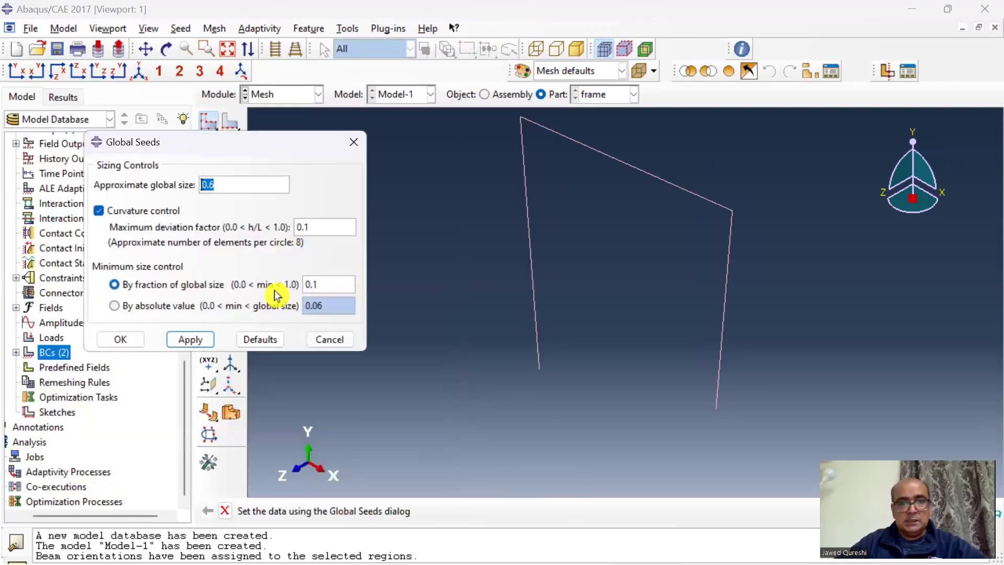
text(2)
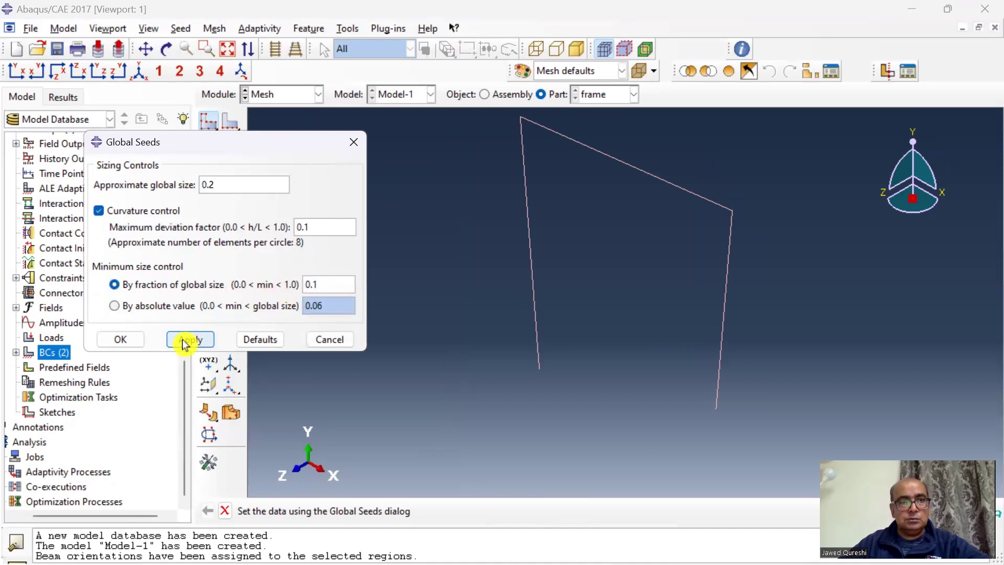
click(121, 340)
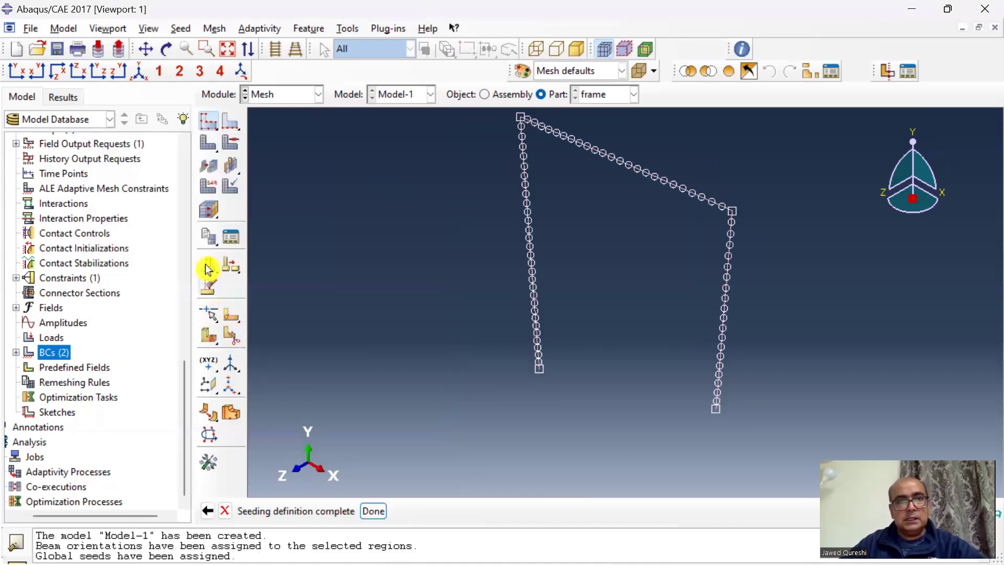
click(206, 149)
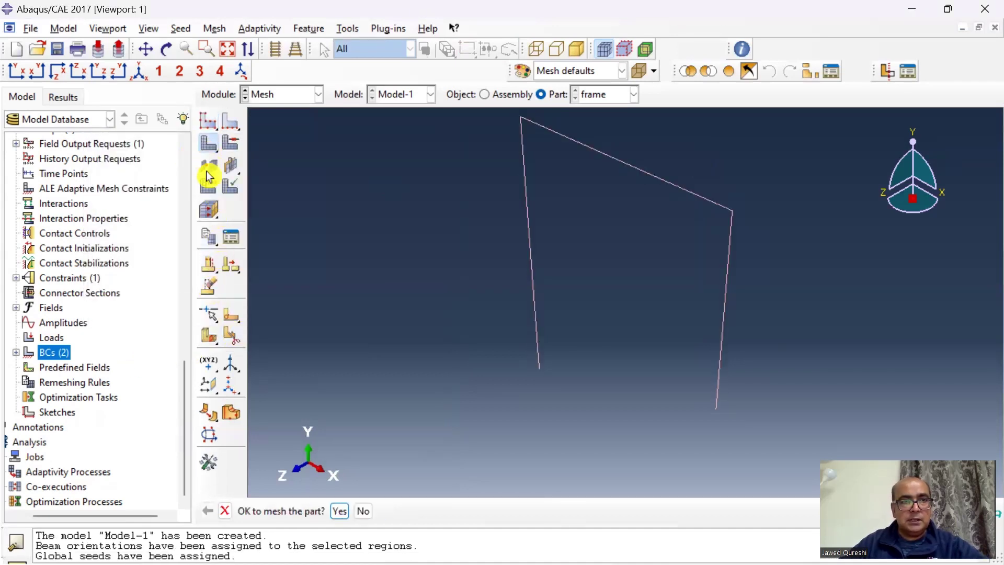
click(339, 511)
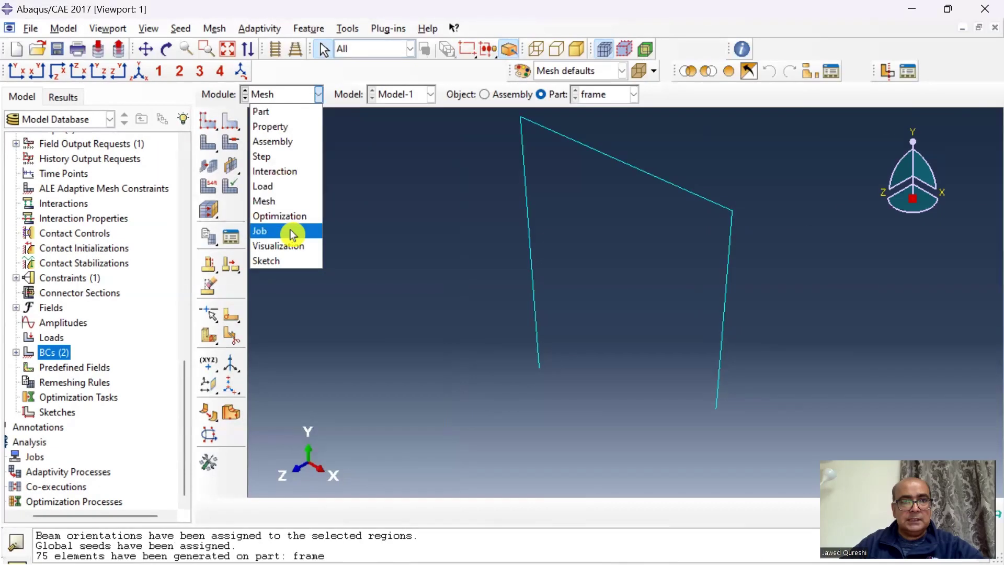
In the Job module, create job FreqF for Model-1 and expand Jobs in the tree.
click(290, 230)
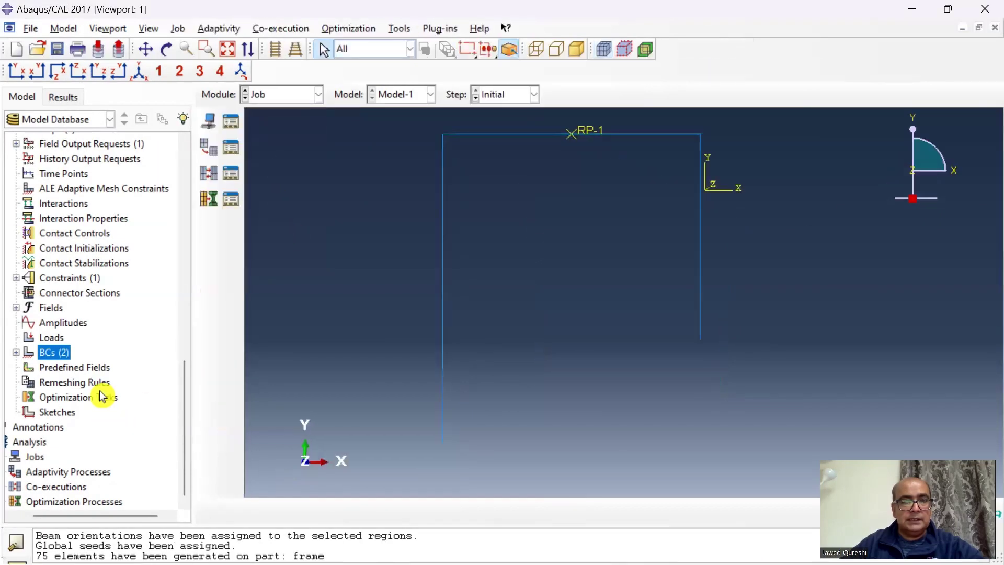
click(209, 121)
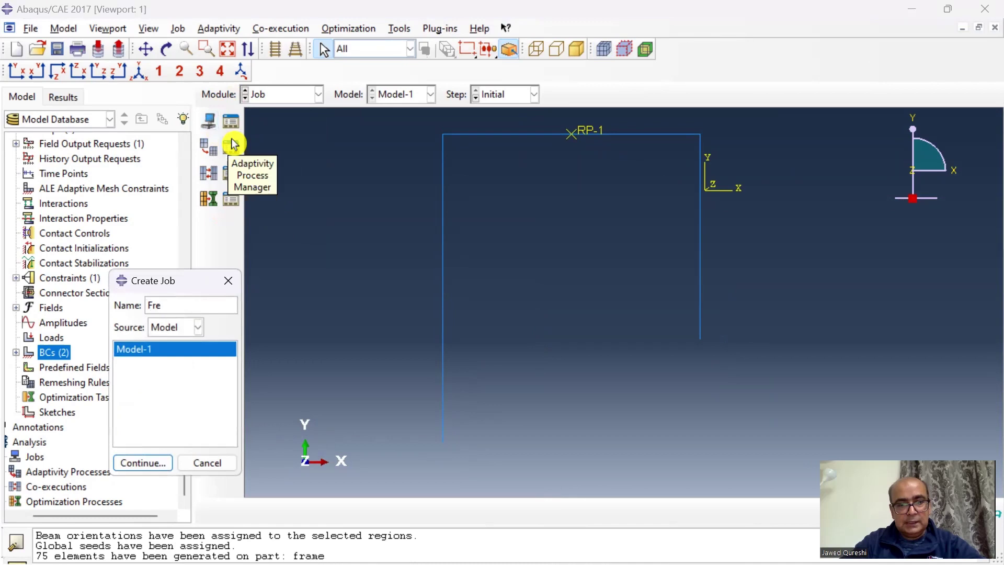
click(153, 464)
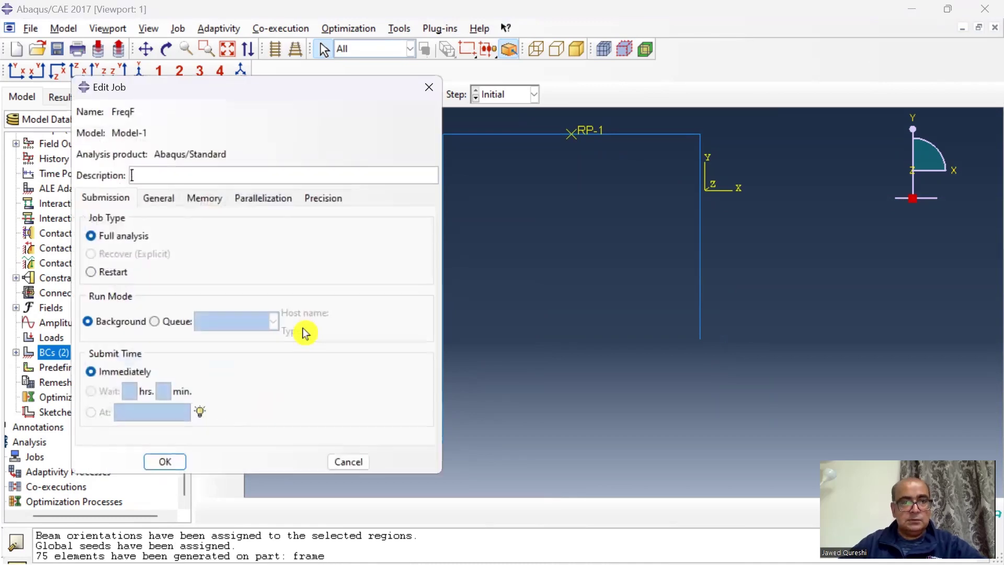
click(166, 463)
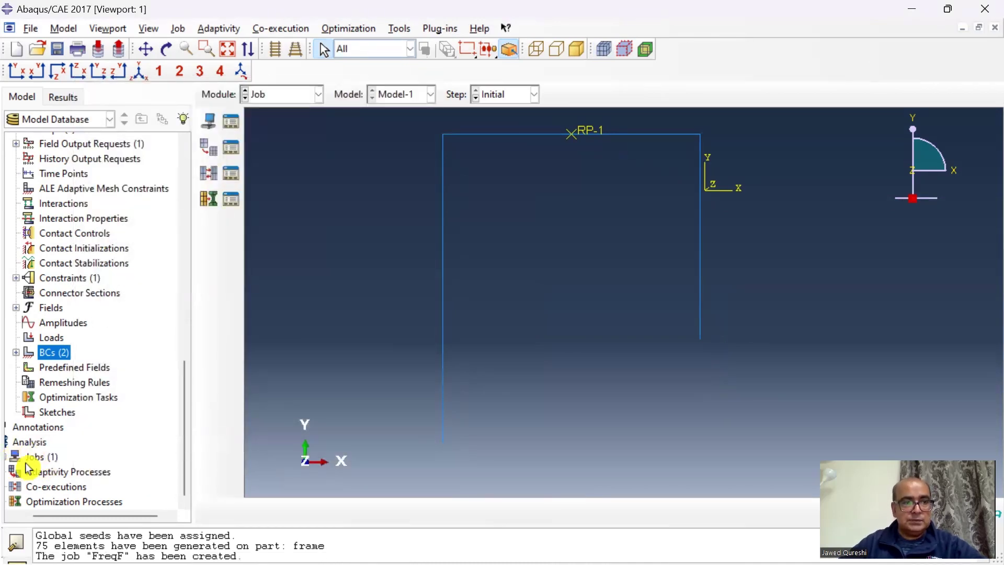
click(17, 517)
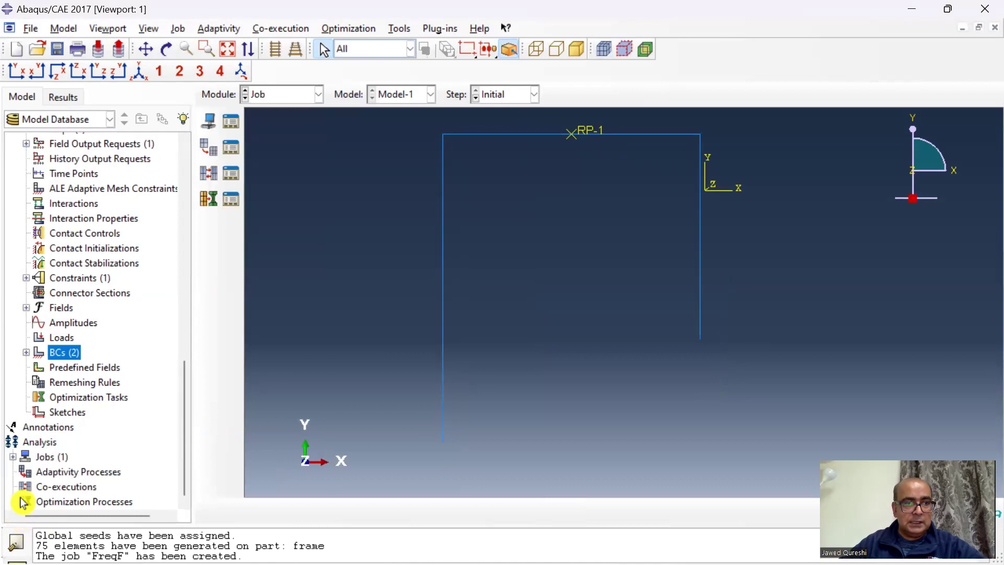
Submit FreqF and check its six-mode eigenvalue table (mode 1 at 0.90522 cycles/time) in the monitor.
click(12, 458)
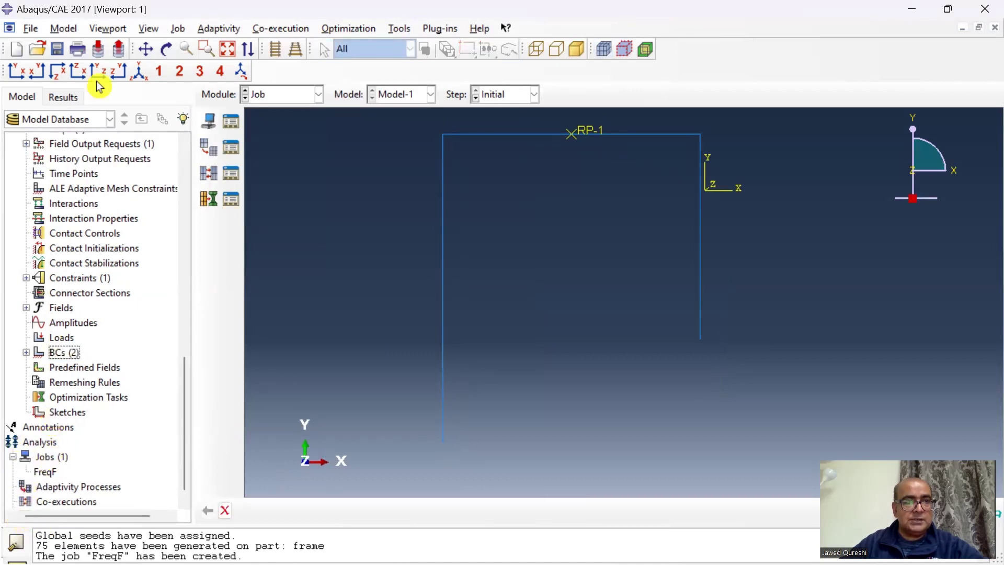
right_click(53, 473)
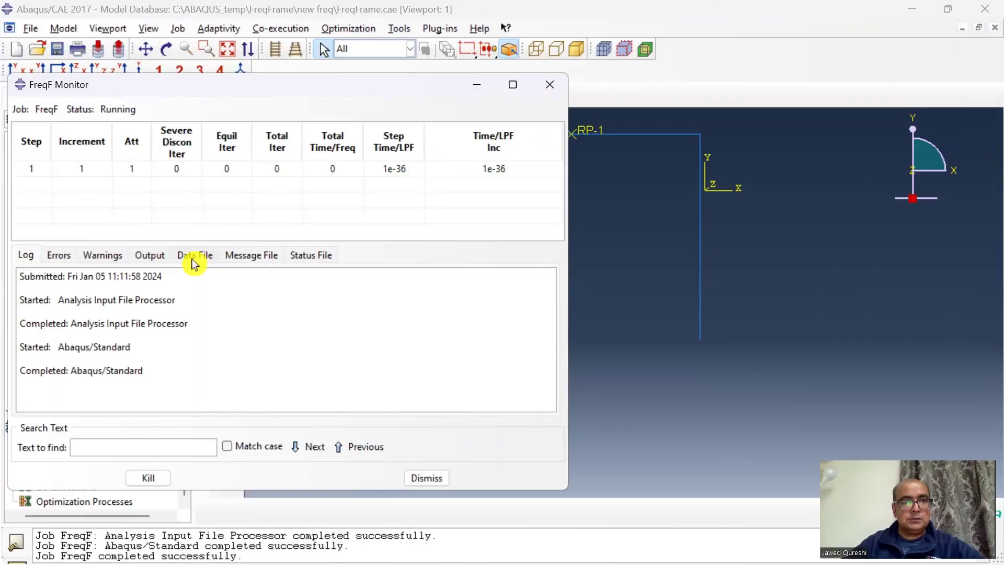
click(196, 259)
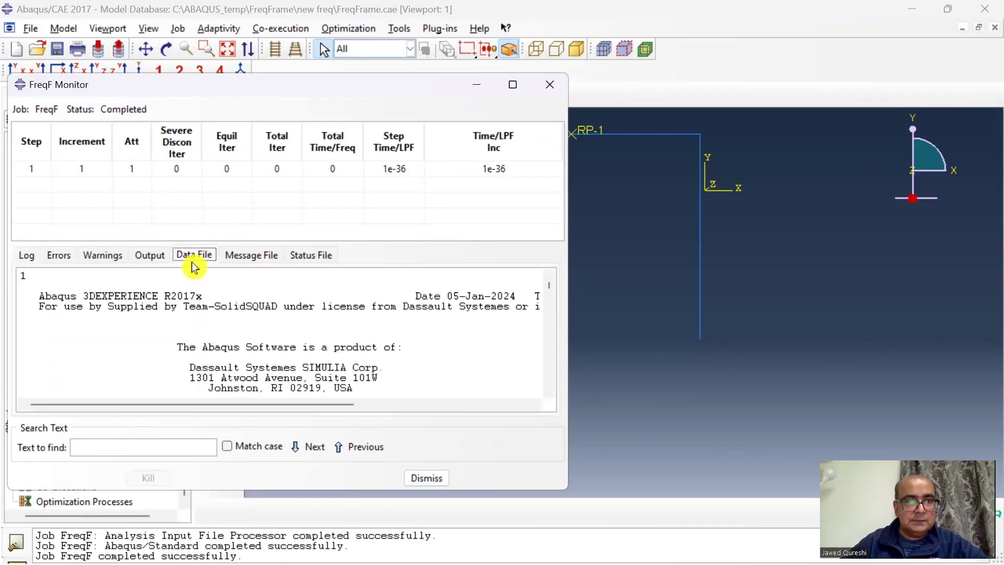
scroll(436, 345, down, 8)
scroll(434, 344, down, 10)
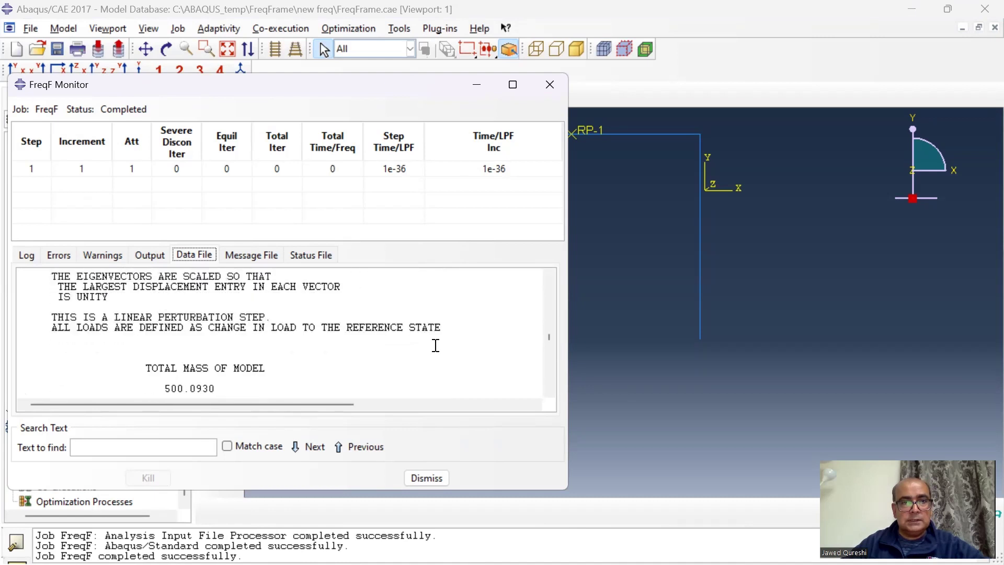
scroll(435, 345, up, 3)
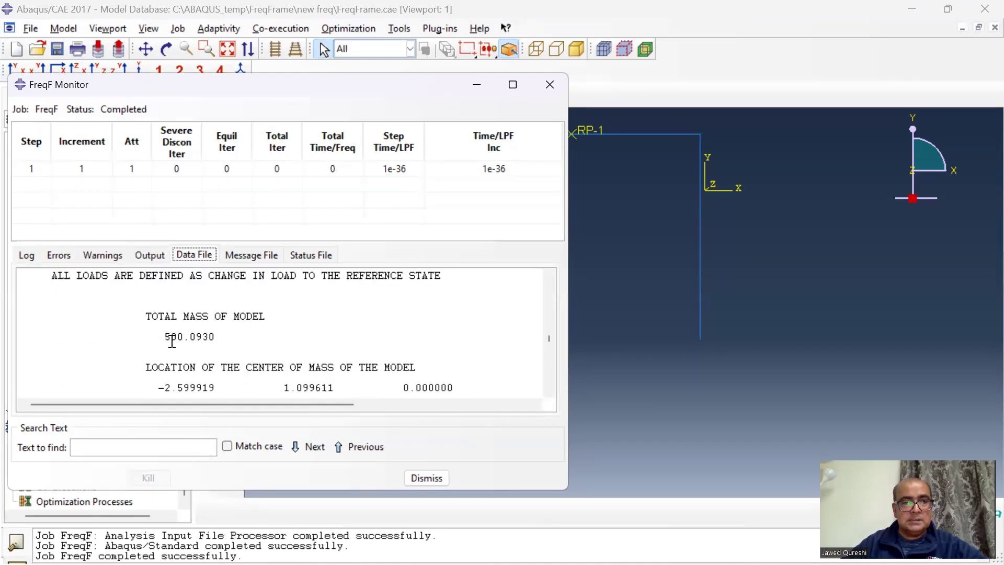
scroll(302, 339, down, 6)
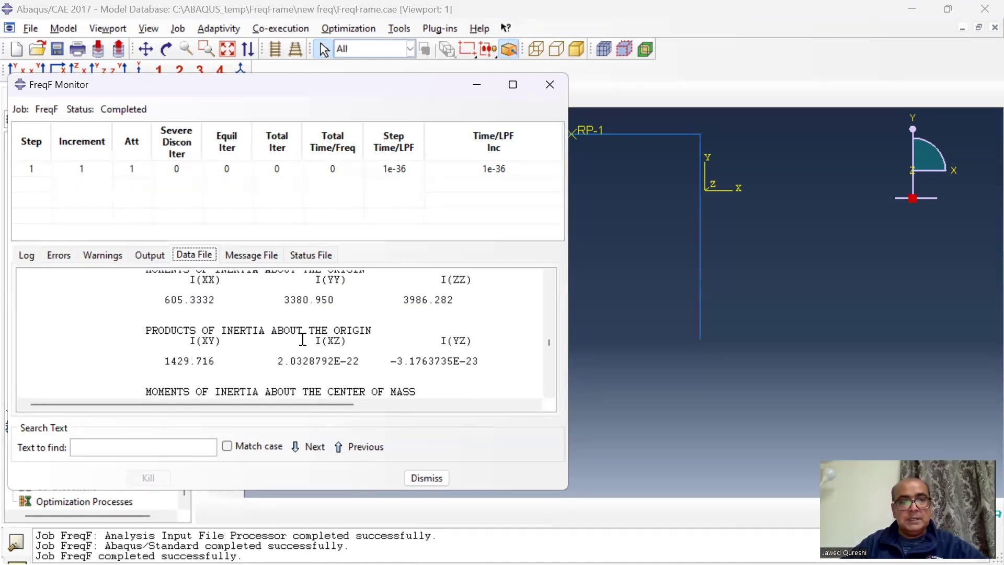
scroll(302, 339, up, 4)
scroll(303, 339, down, 7)
scroll(302, 339, down, 15)
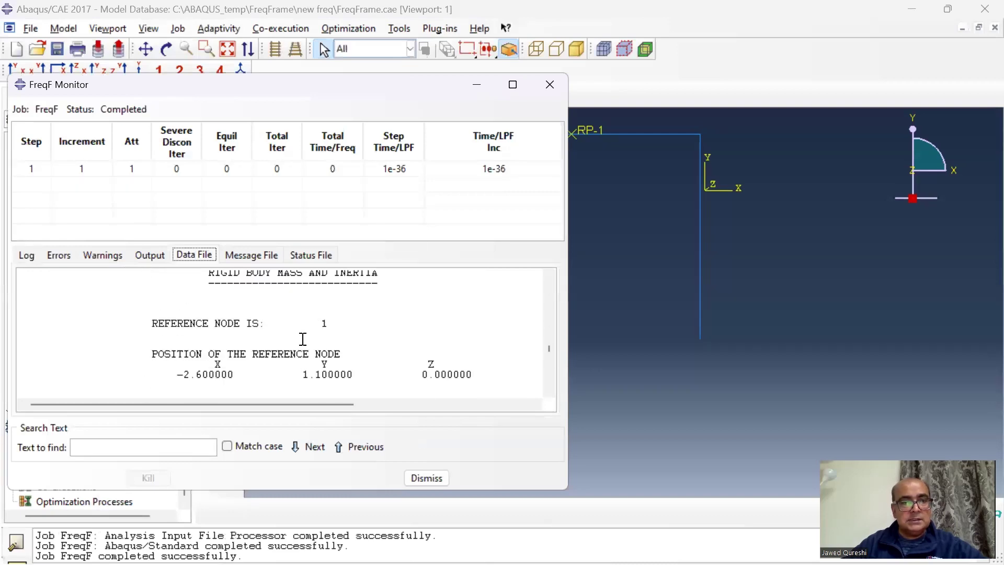
scroll(303, 339, up, 3)
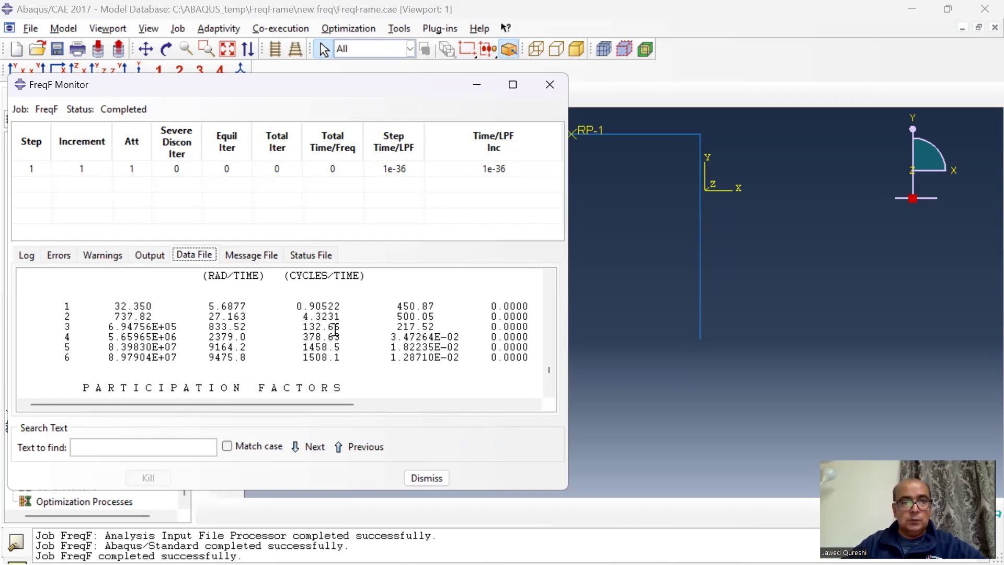
click(561, 87)
Open FreqF results, render beam profiles at scale 1.5, and plot U magnitude contours on the deformed shape.
right_click(77, 464)
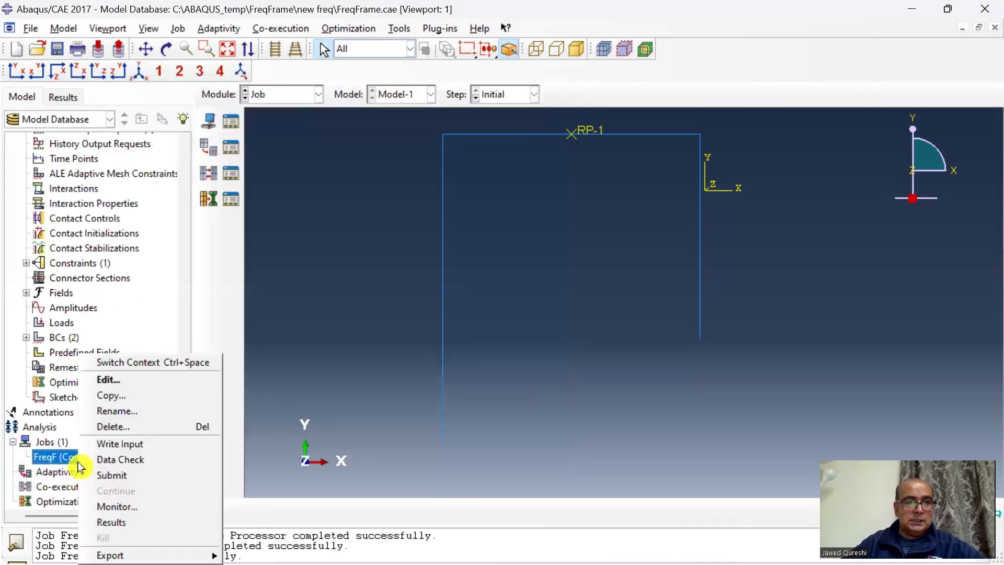
click(145, 520)
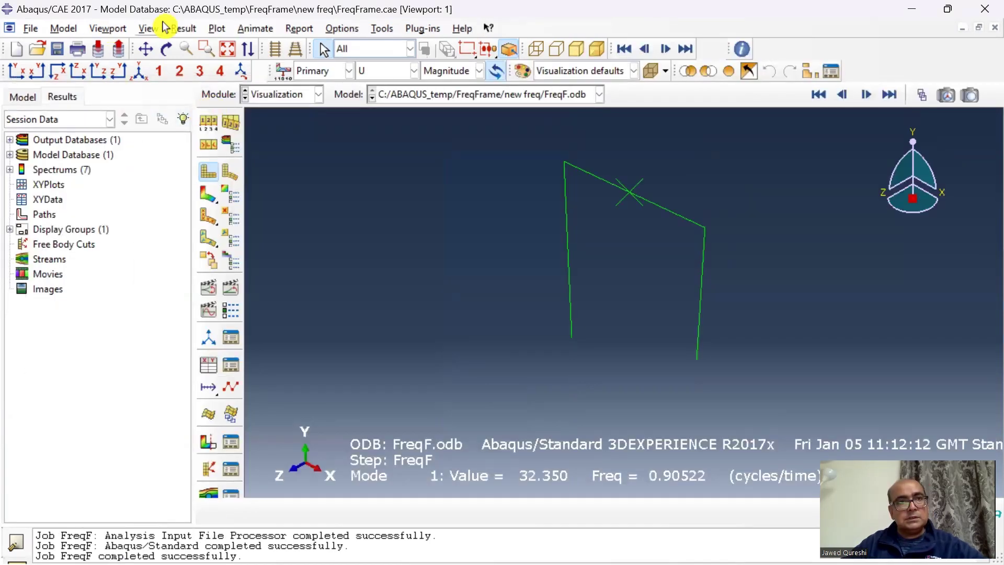
click(188, 28)
click(156, 31)
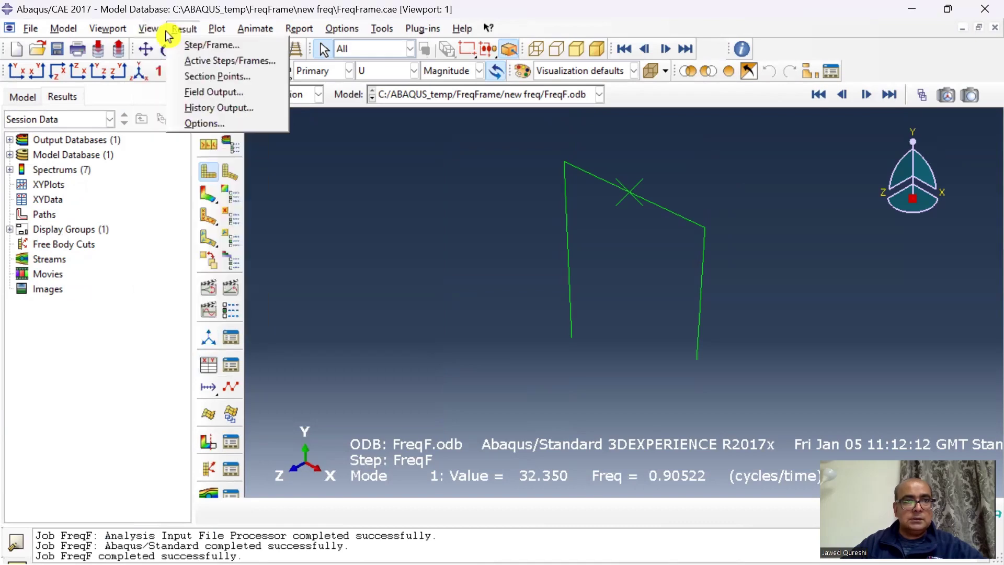
click(230, 321)
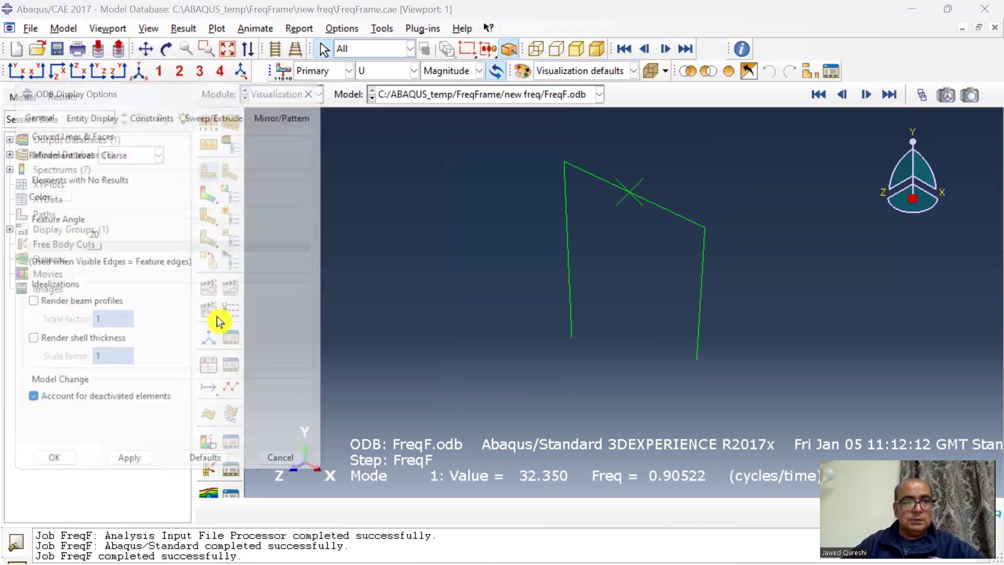
click(46, 311)
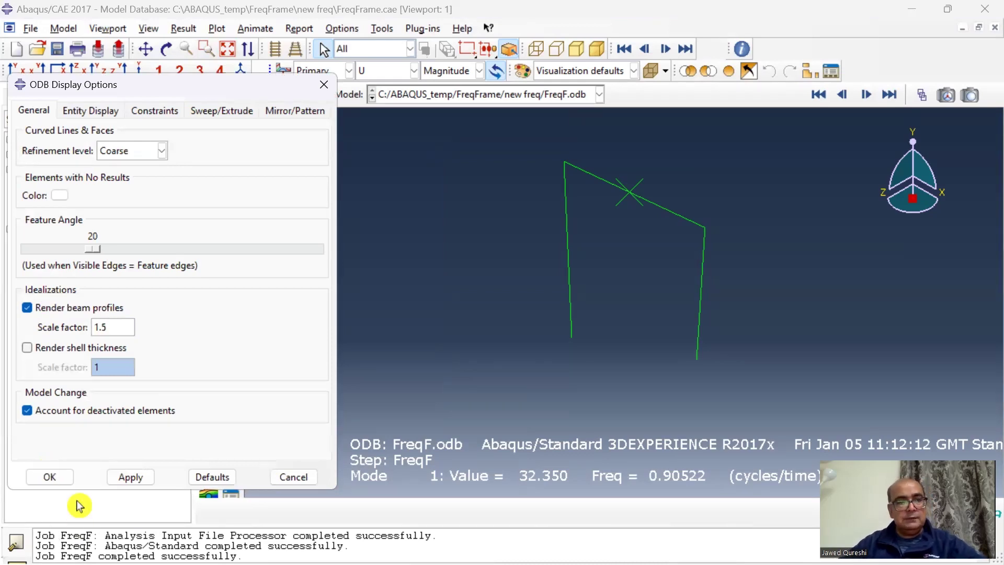
click(71, 476)
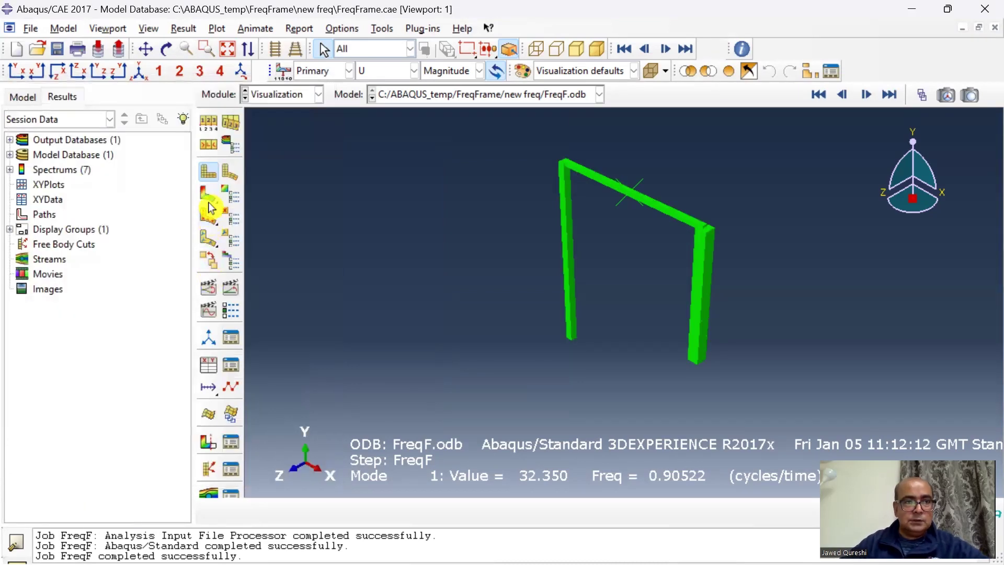
click(209, 204)
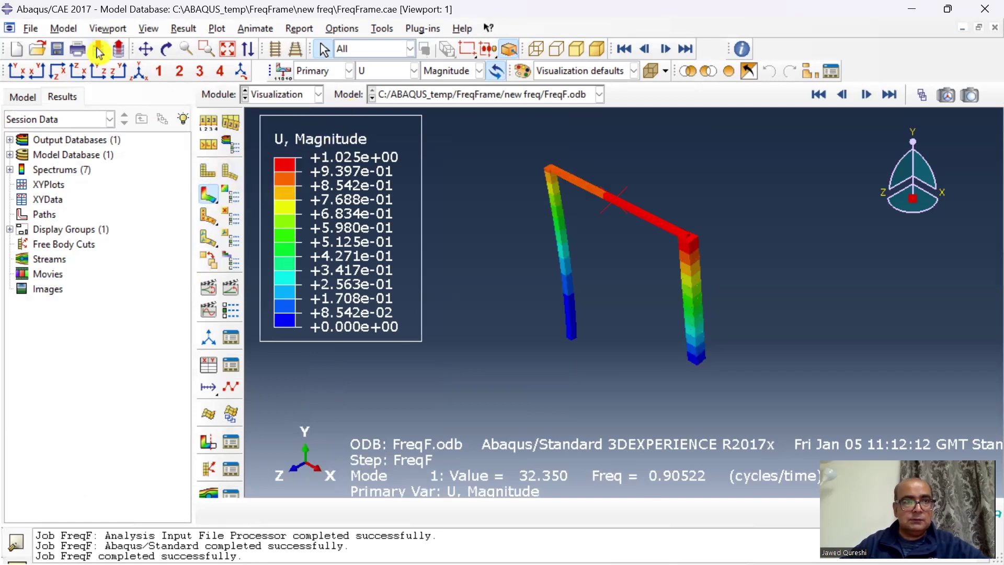
Hide the title block and legend through the viewport annotation options.
click(111, 29)
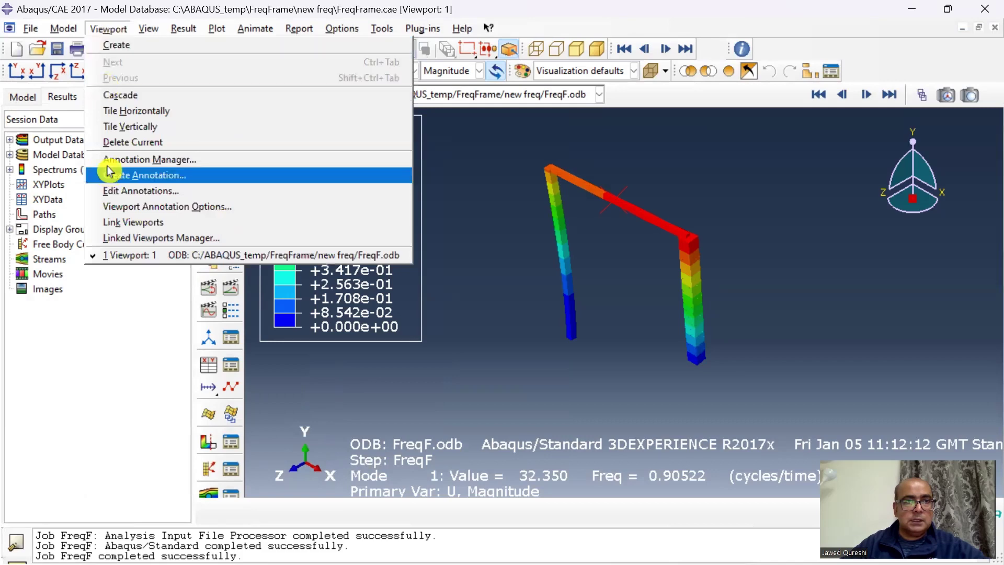
click(212, 204)
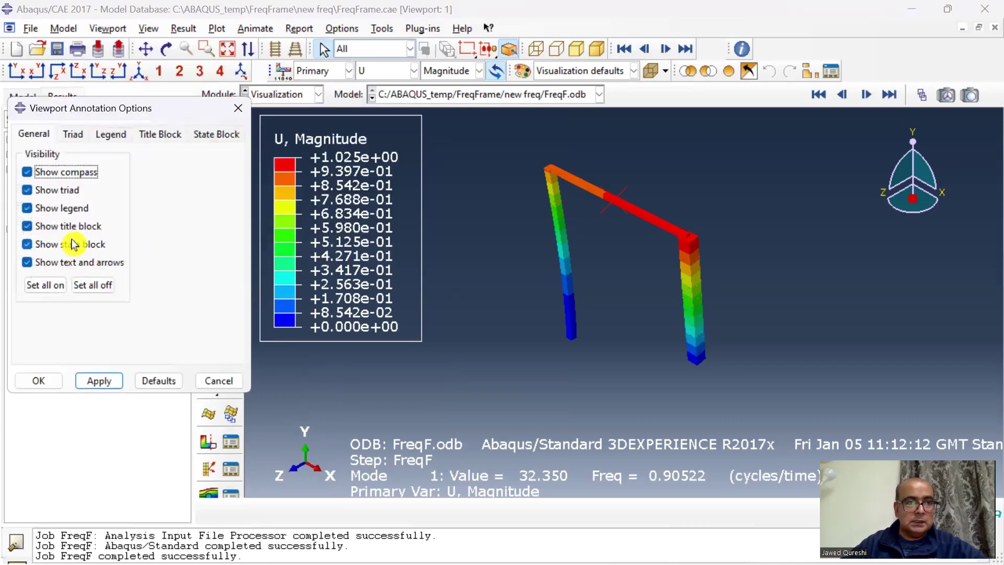
click(50, 228)
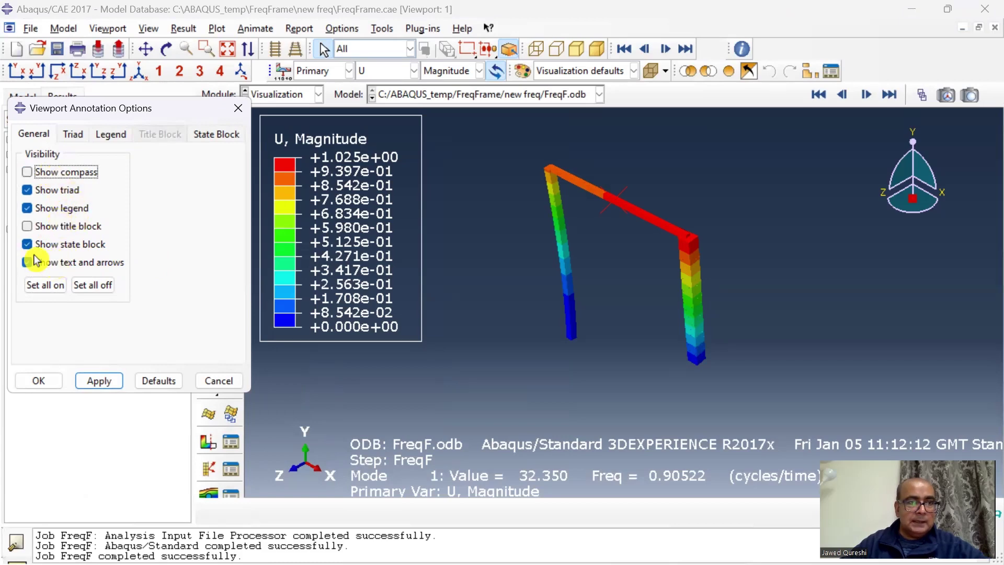
click(39, 380)
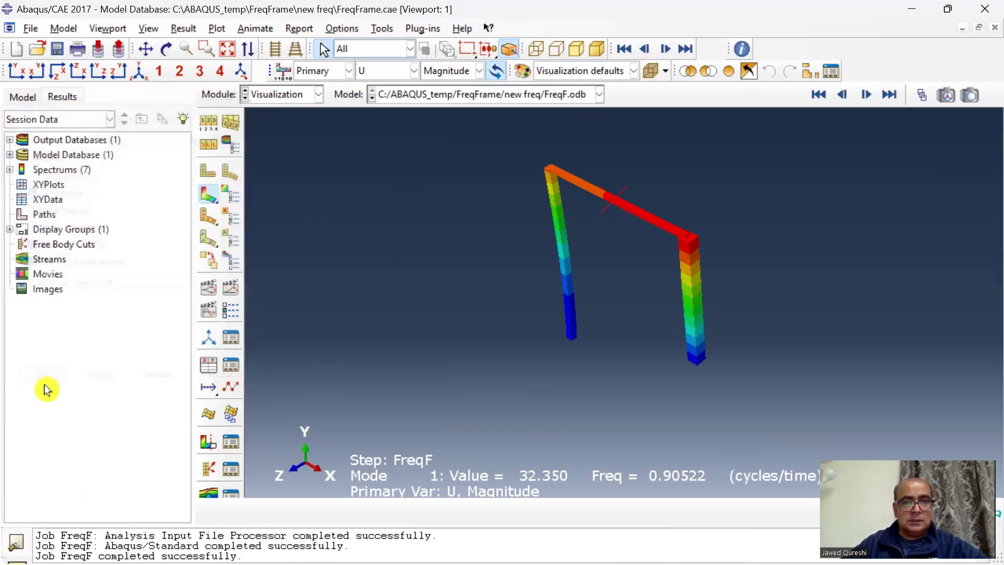
Overlay the undeformed frame on the contour plot and animate mode 1 by scale factor.
click(209, 261)
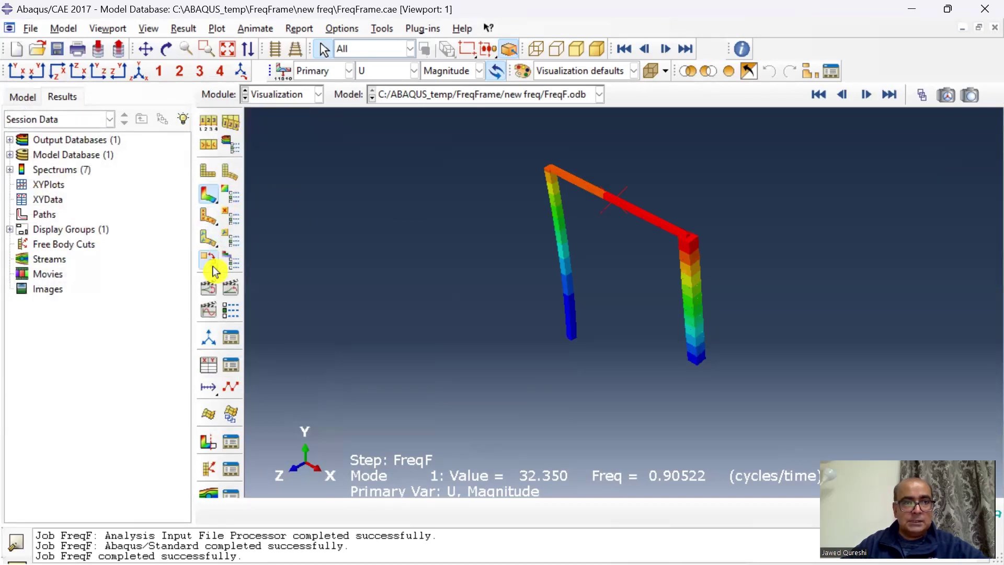
click(211, 175)
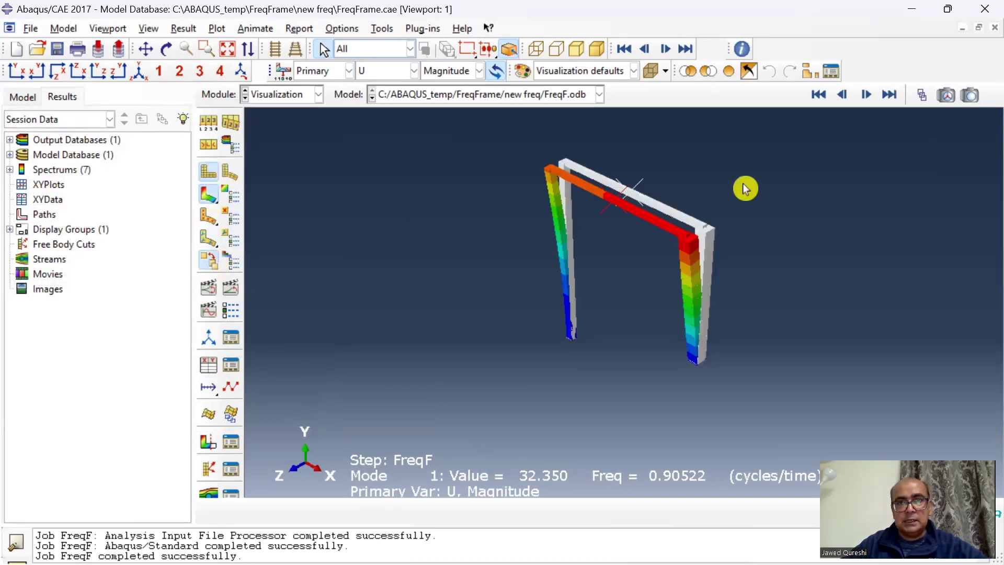
scroll(747, 186, up, 3)
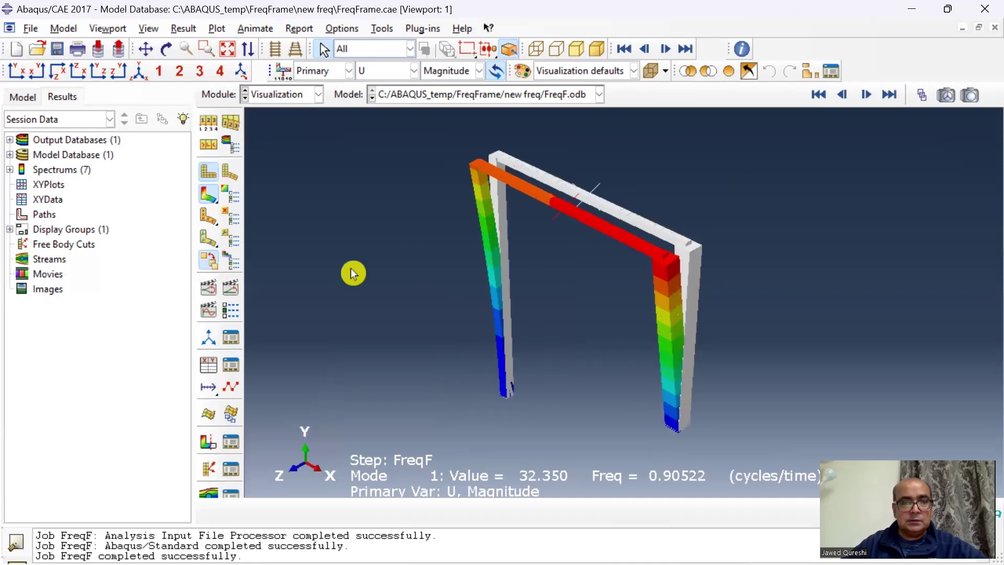
click(209, 314)
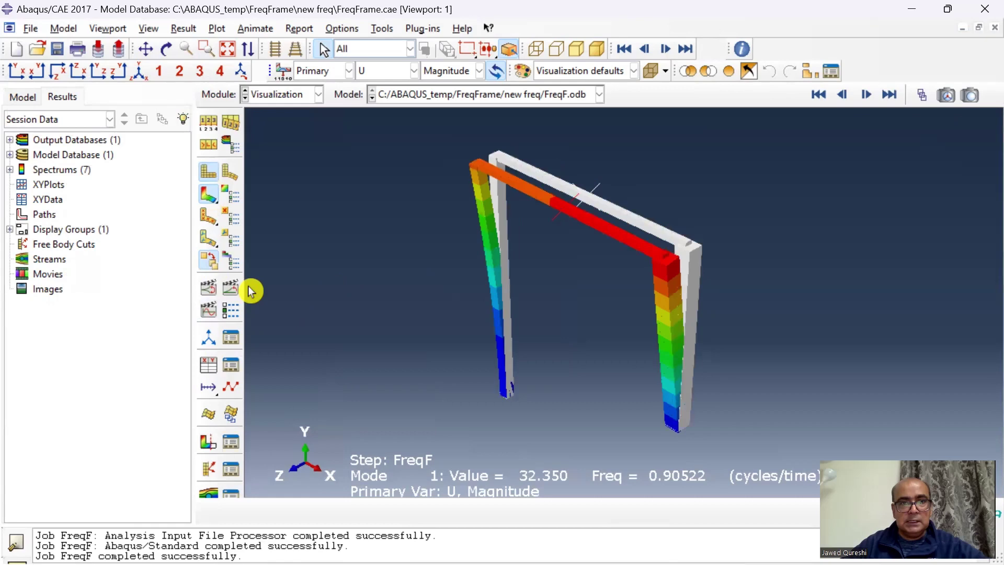
click(235, 313)
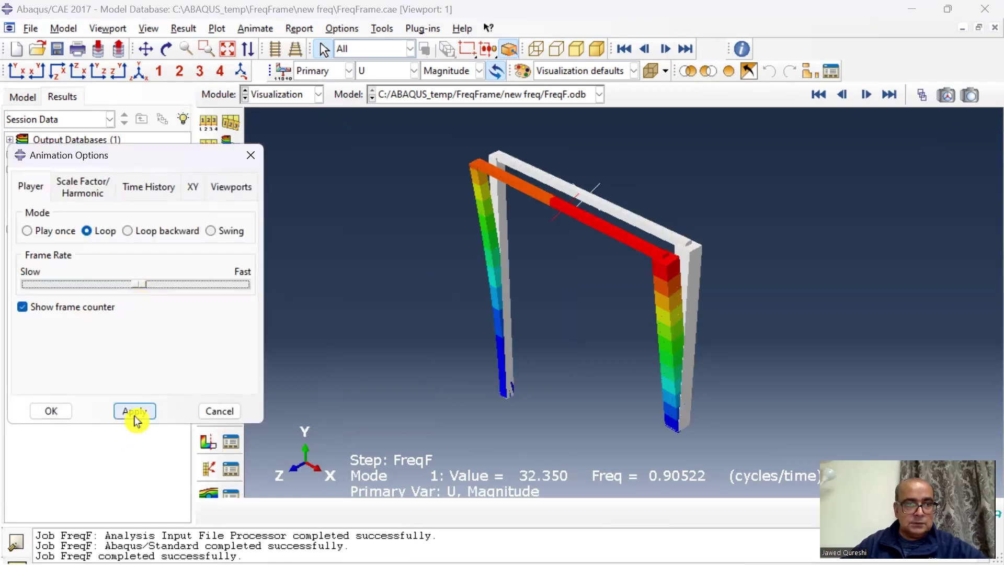
Accept the animation options and let mode 1 loop with scale factor between +1.00 and -0.90.
click(68, 413)
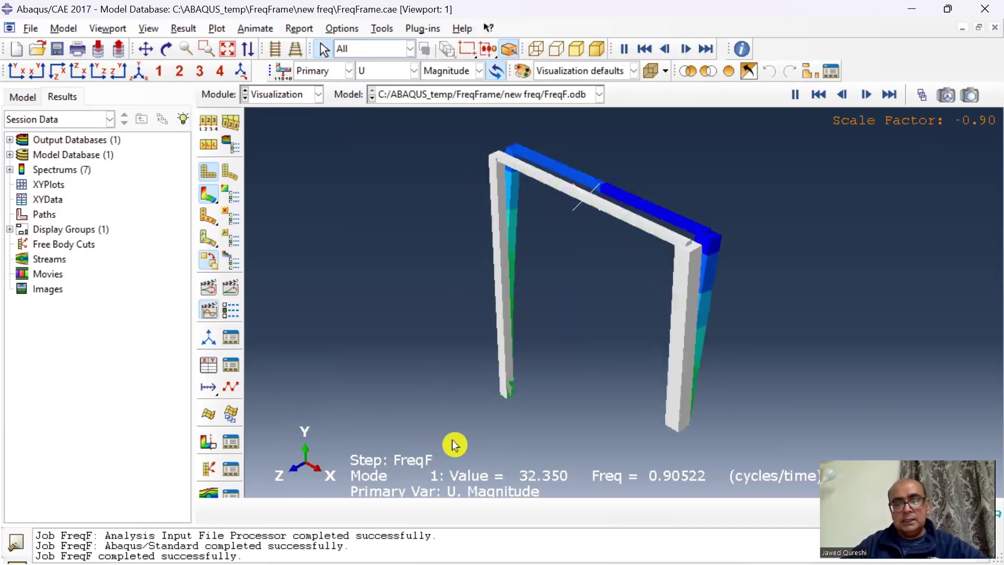
mouse_move(528, 563)
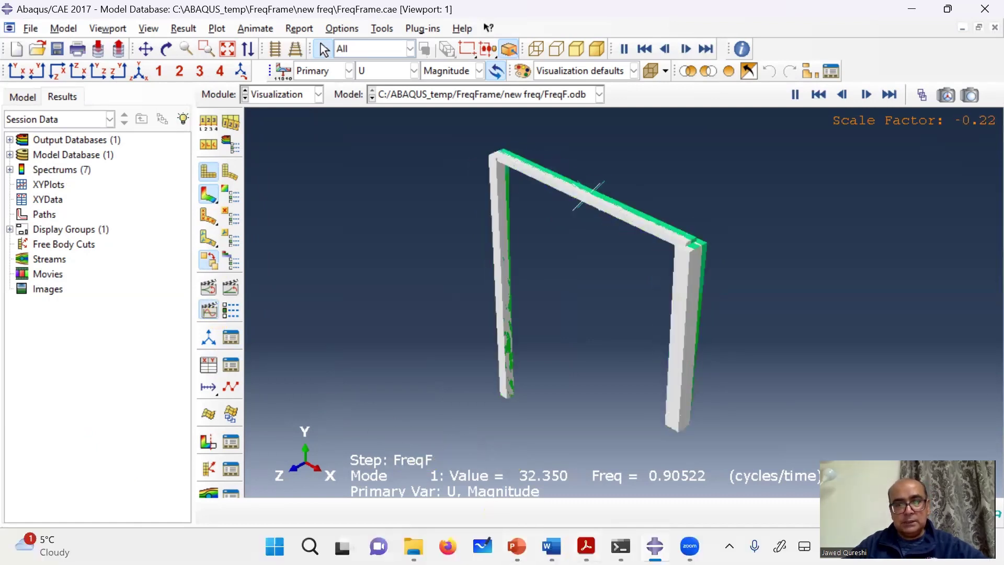
mouse_move(587, 547)
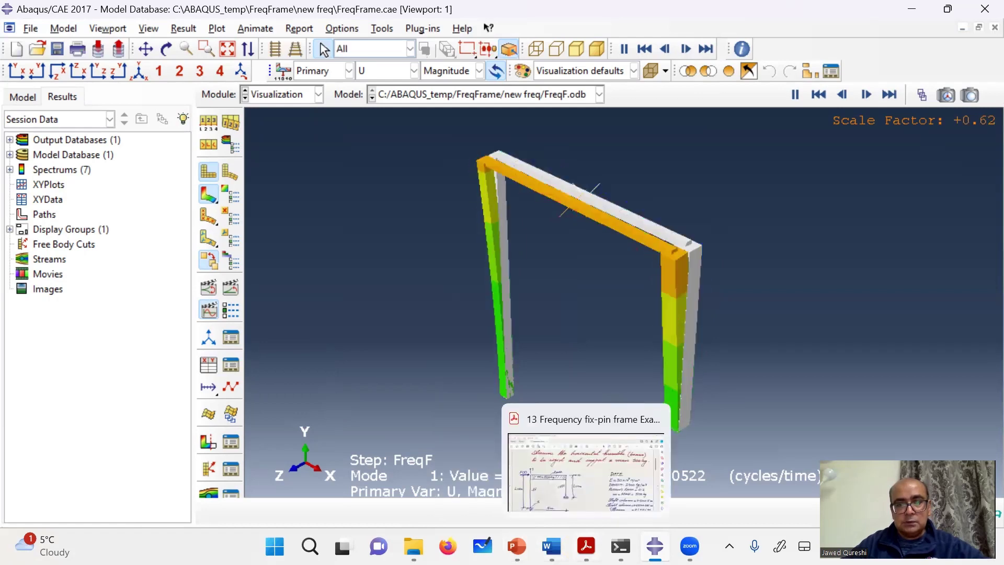
Scroll the hand-calculation PDF to the Mode 1 result of 0.94 cycles/sec, then return to Abaqus/CAE.
click(586, 471)
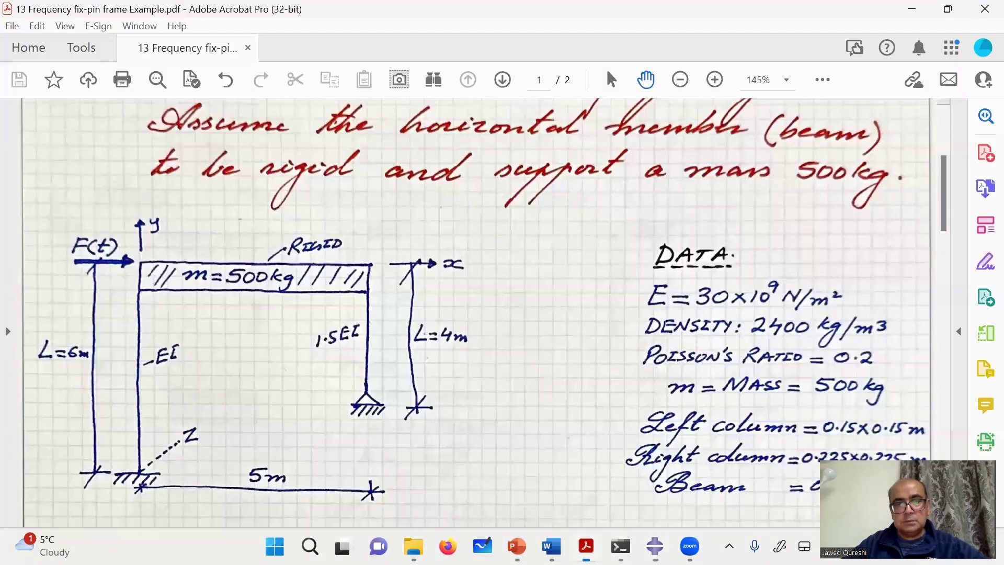
drag(951, 197, 917, 372)
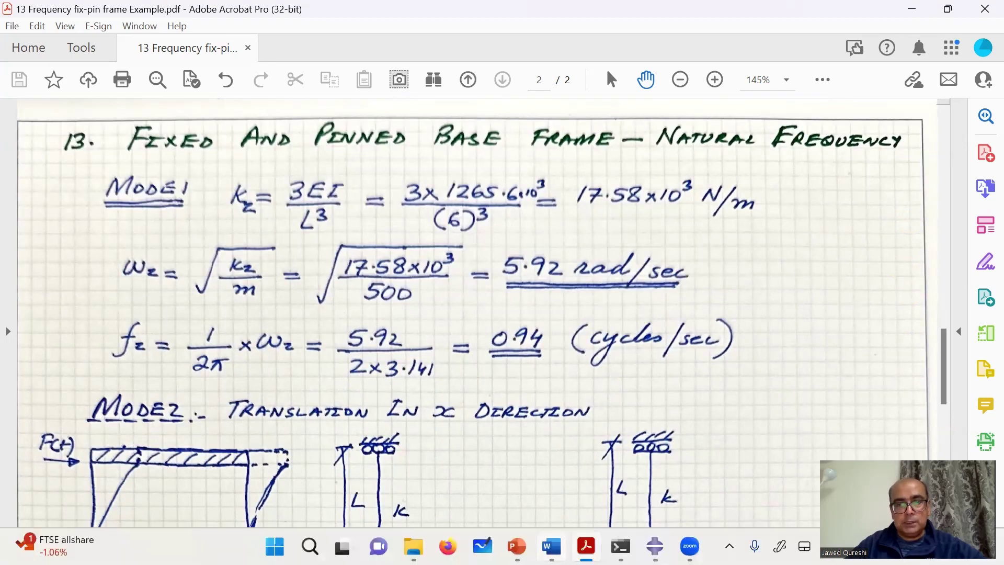
click(655, 546)
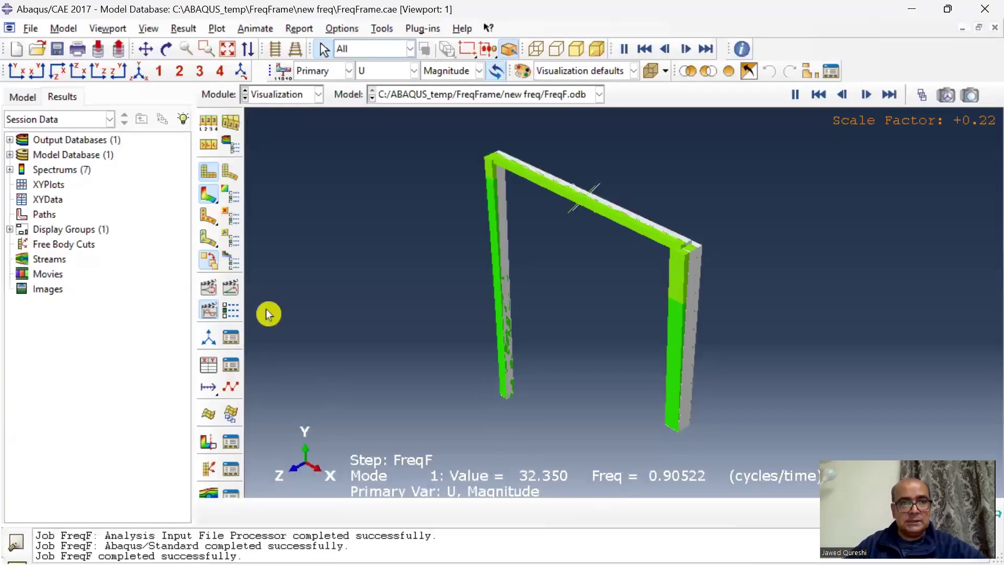
Display and animate mode 2 (4.3231 cycles/time) from the step/frame chooser.
click(208, 121)
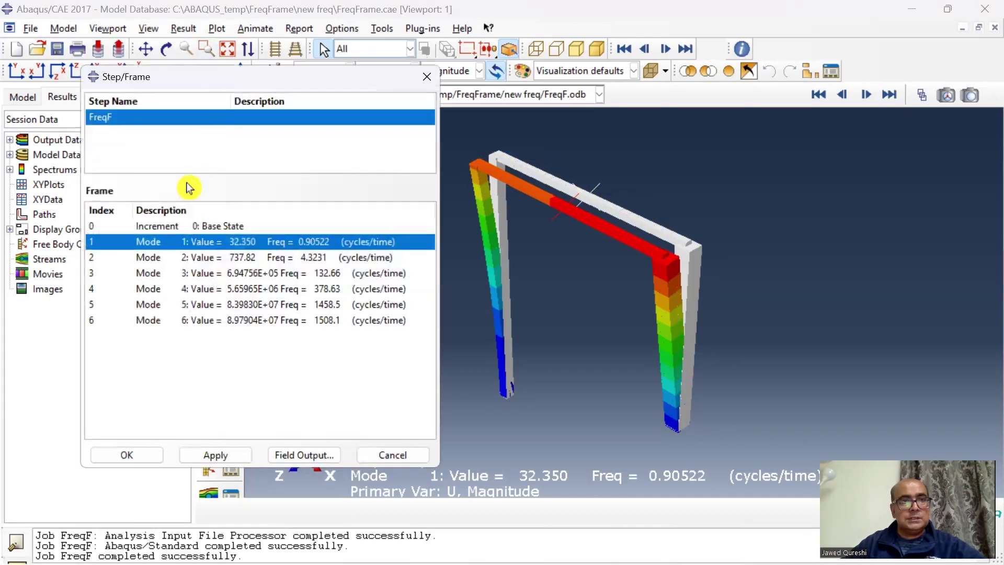
click(181, 258)
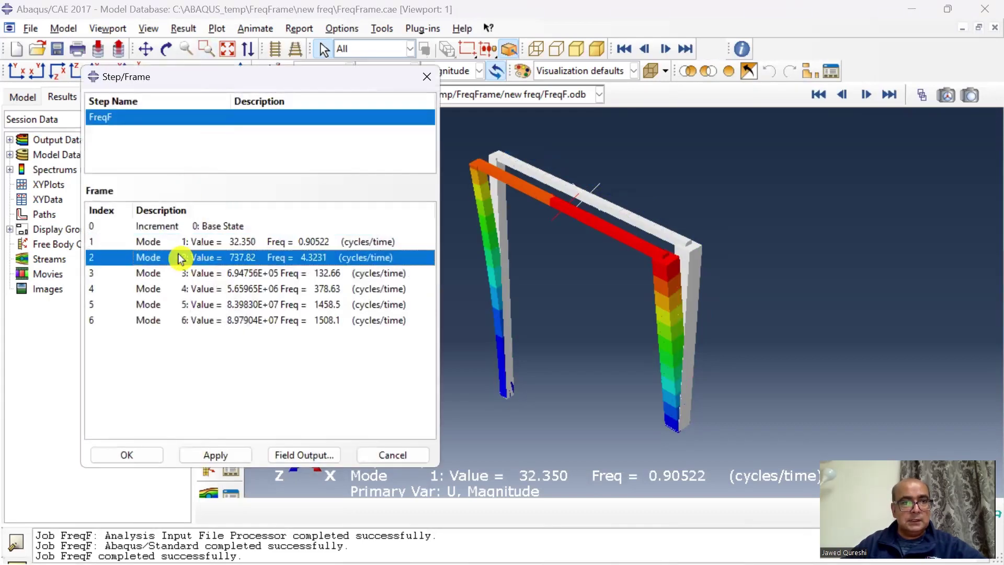
click(215, 455)
click(131, 455)
click(209, 313)
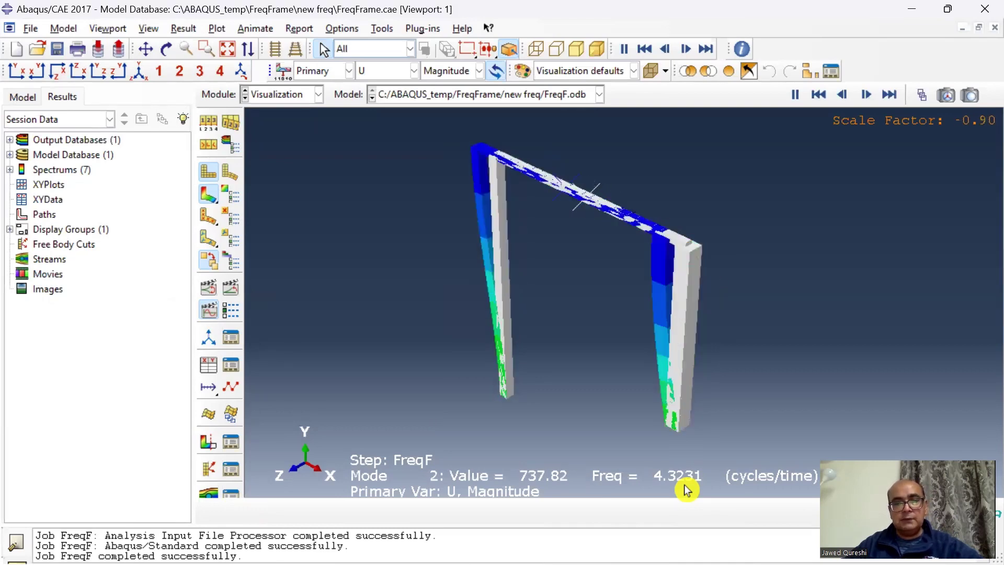
Compare with the PDF's hand-calculated 4.36 cycles/sec for Mode 2, then return to Abaqus.
mouse_move(621, 547)
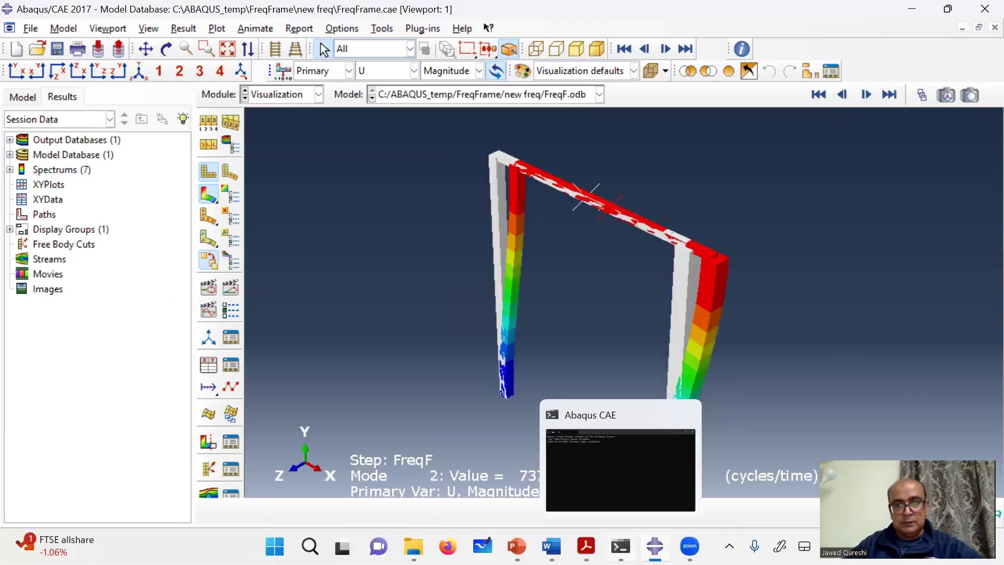
click(587, 546)
scroll(595, 306, down, 10)
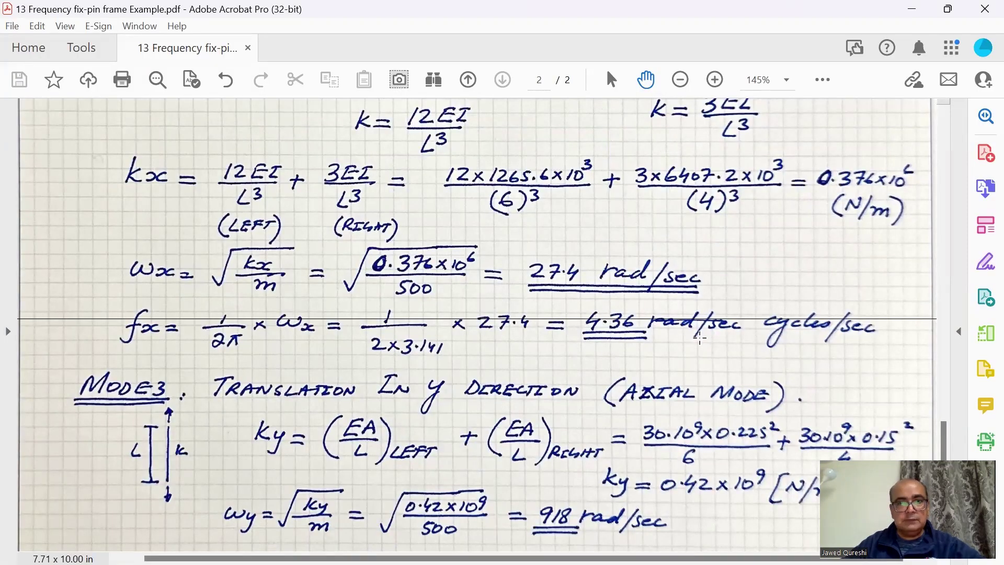
key(alt+Tab)
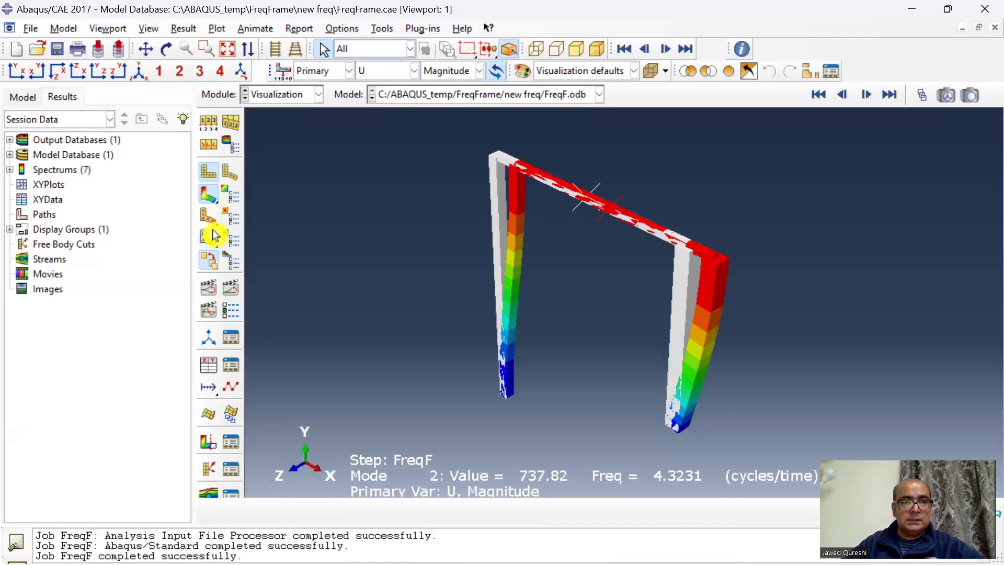
Display mode 3 at 132.66 cycles/time and compare it with the PDF's 146 cycles/sec.
click(183, 28)
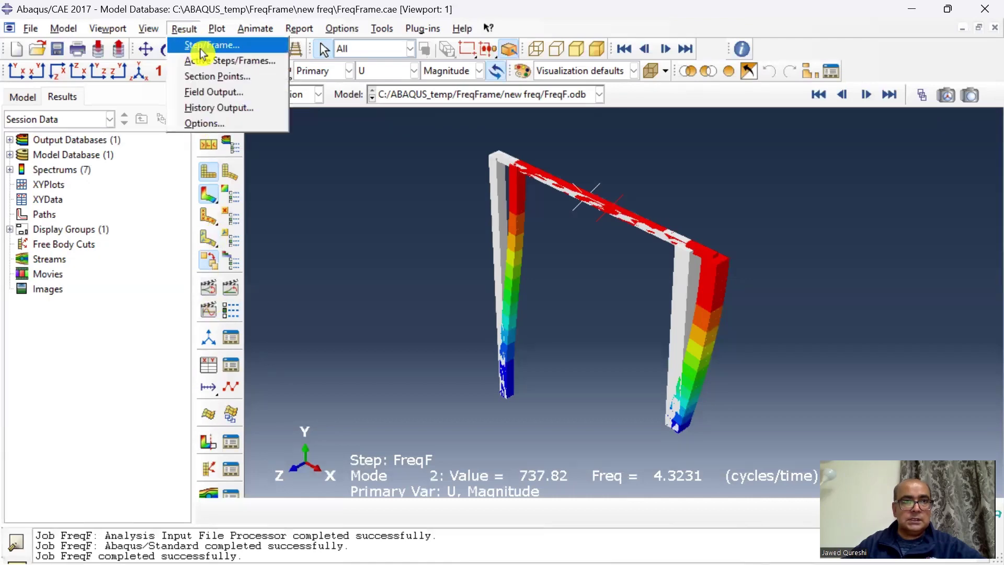
click(198, 42)
click(178, 274)
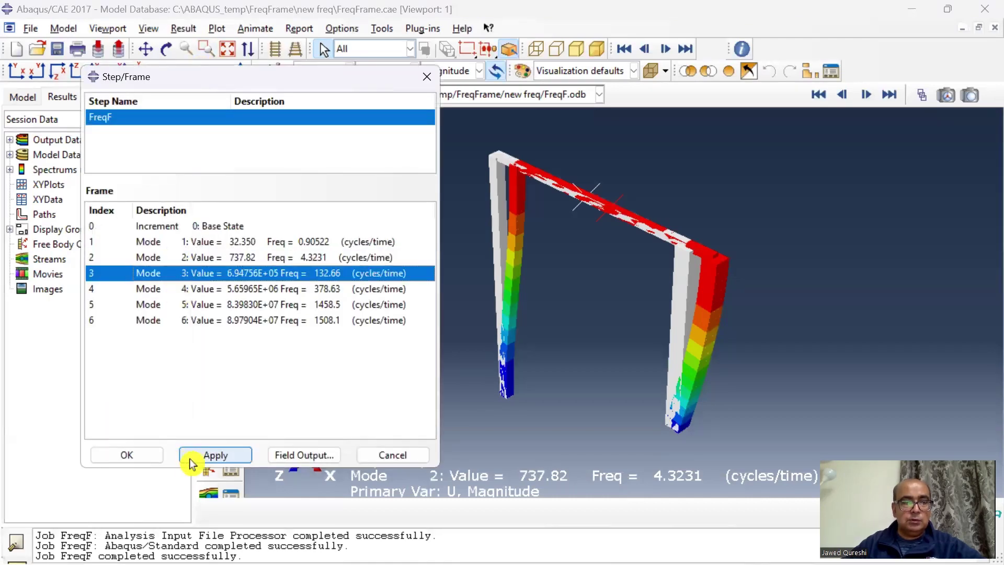
click(191, 459)
click(160, 460)
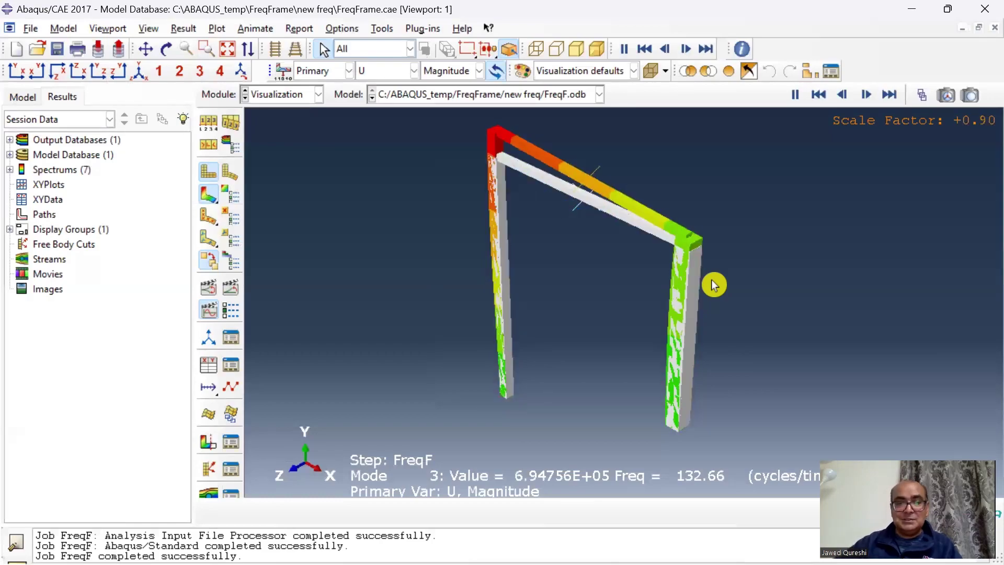
click(585, 547)
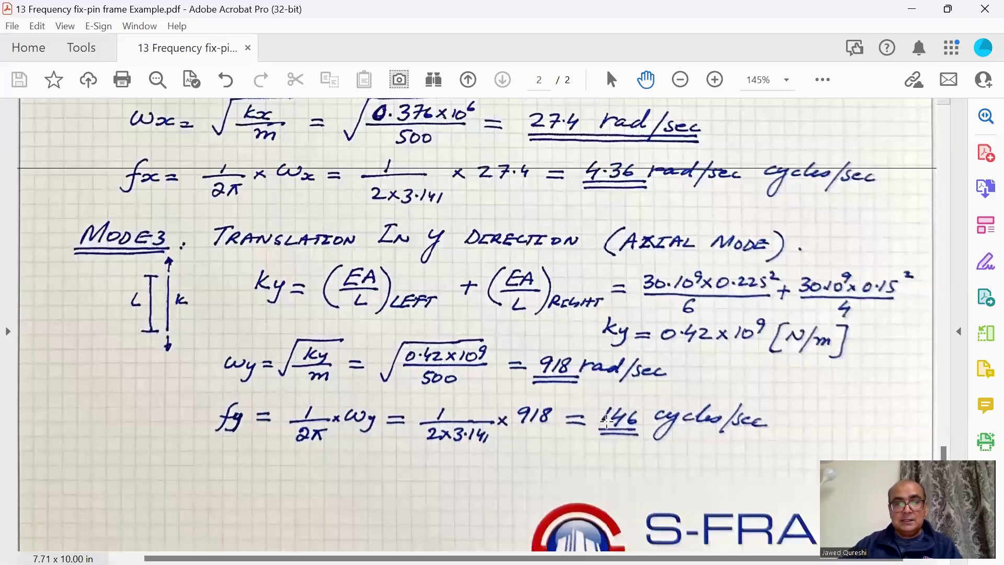